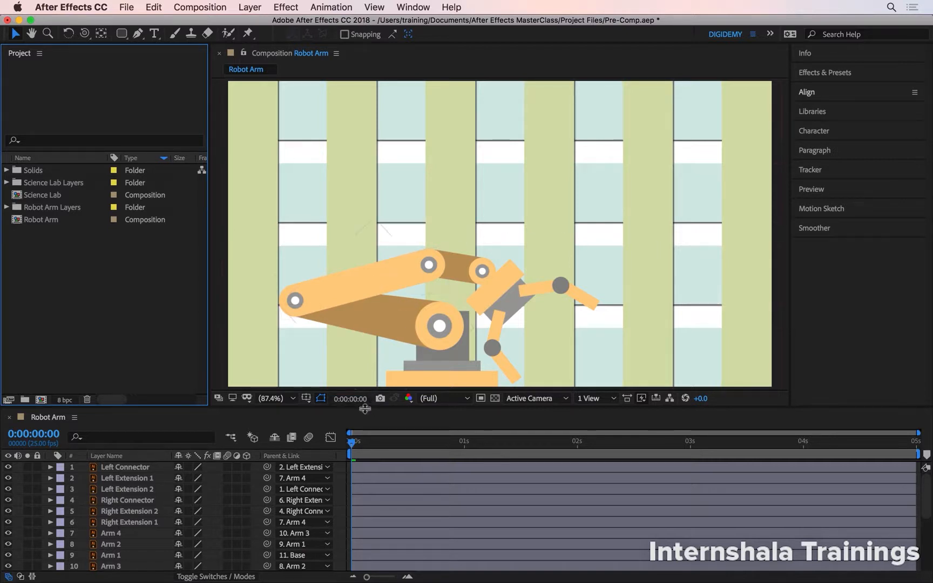
Pre-compose the eleven robot layers, from Left Connector to Base, into a new composition named Robot Solo with all attributes moved
click(358, 443)
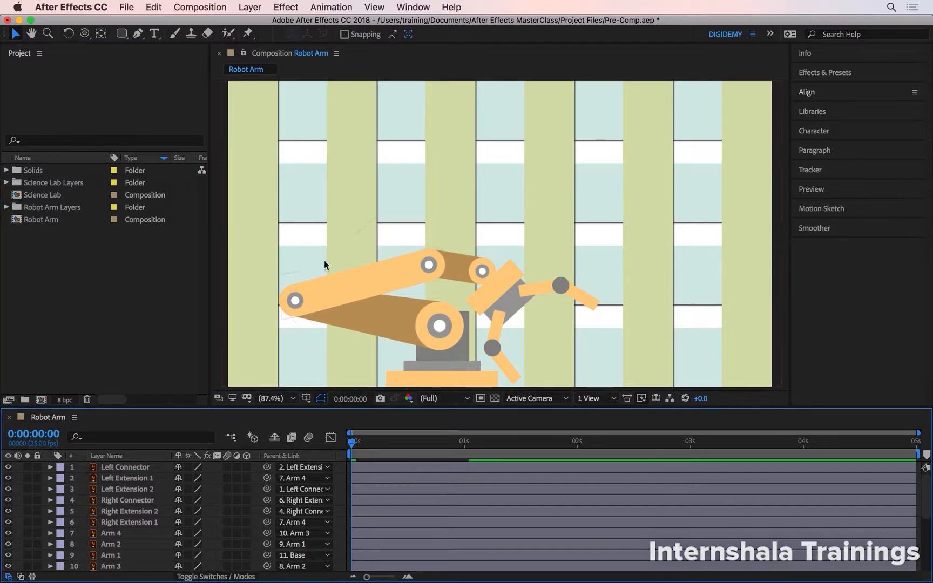
mouse_move(351, 442)
mouse_down()
mouse_move(474, 444)
mouse_move(351, 446)
mouse_up()
drag(389, 405, 403, 257)
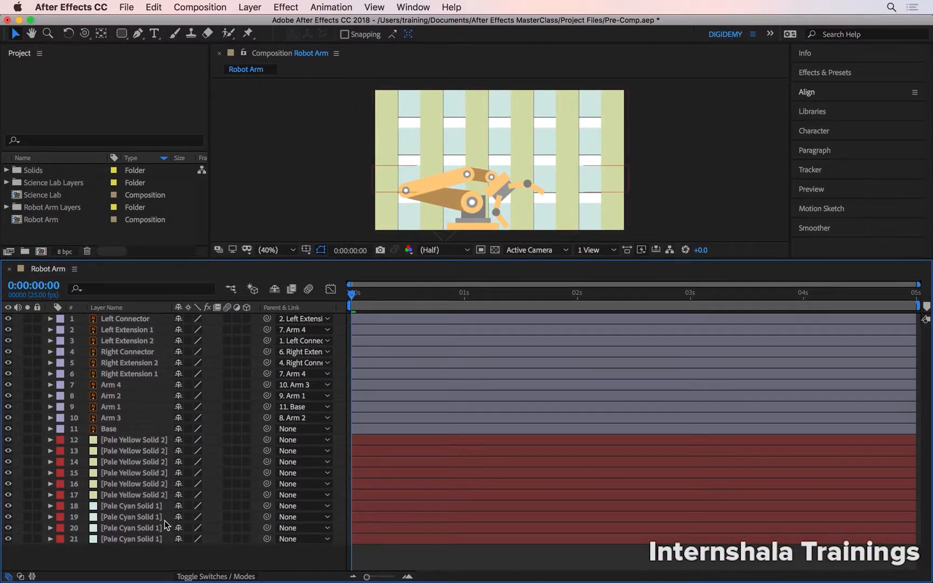
click(157, 319)
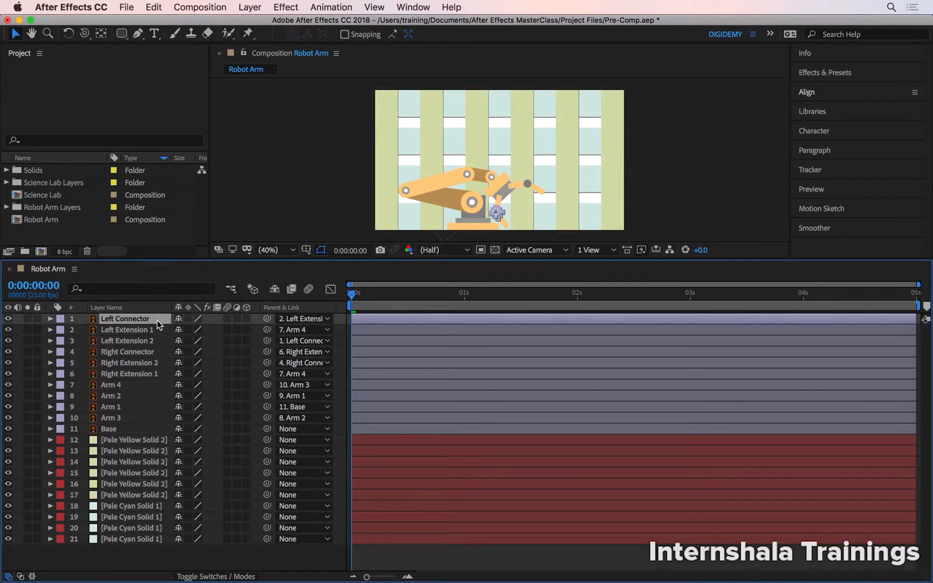
click(128, 428)
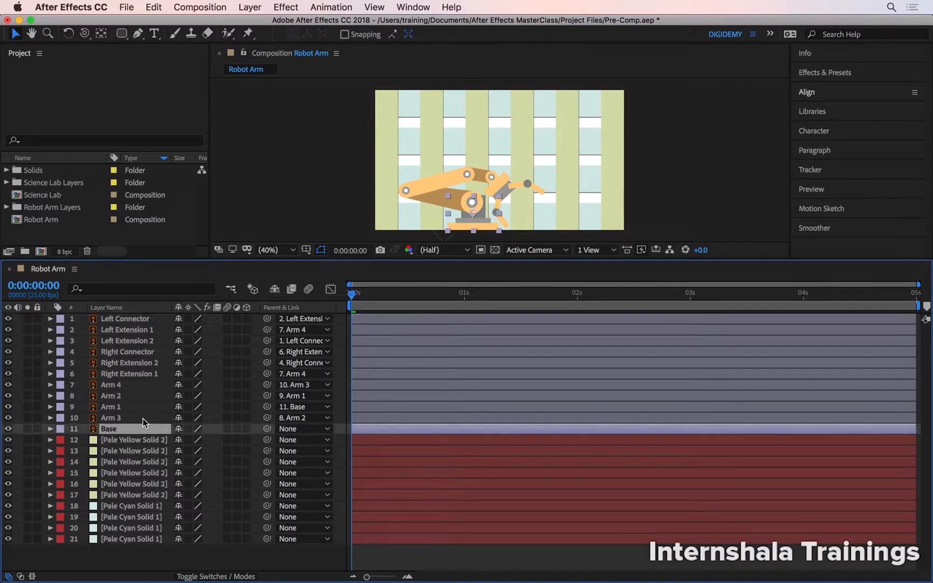
shift+click(147, 318)
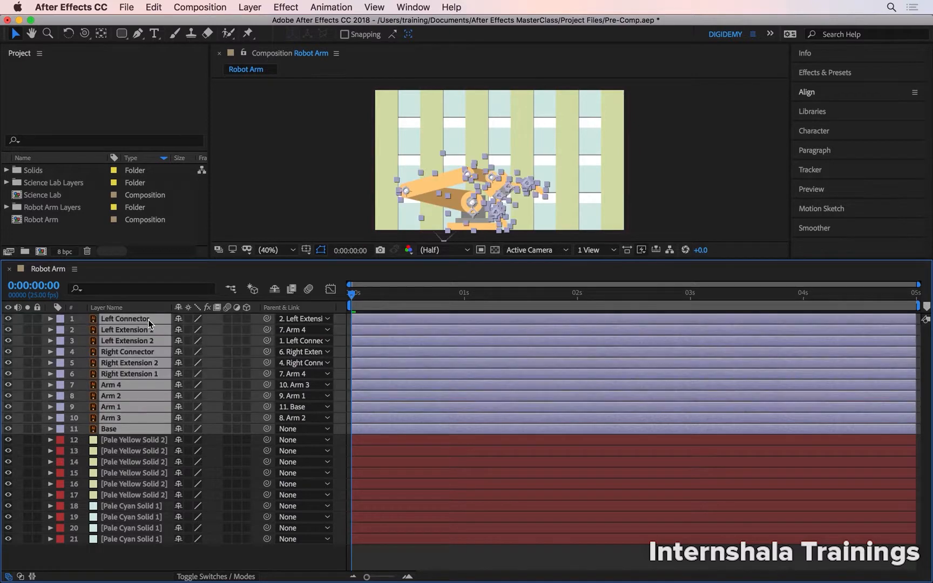
right_click(157, 357)
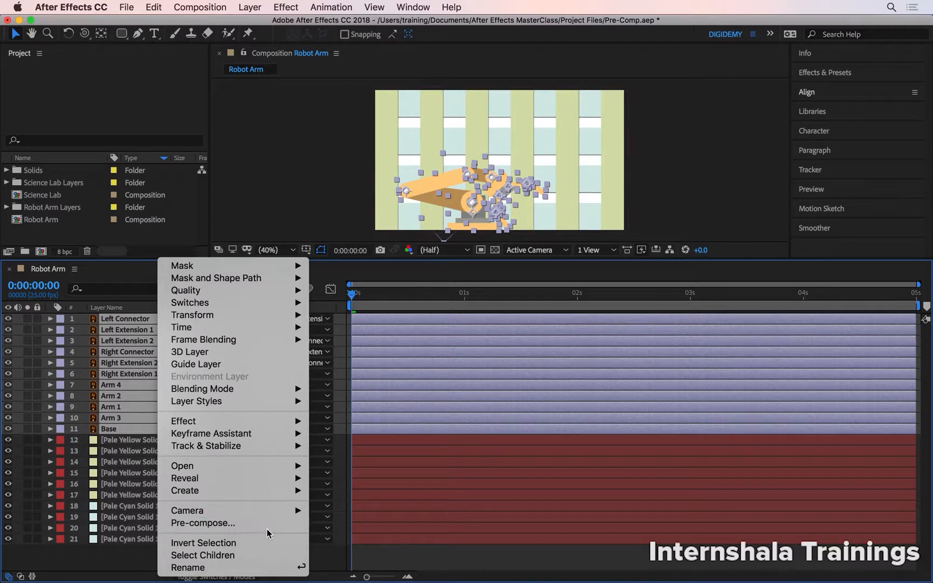
click(249, 8)
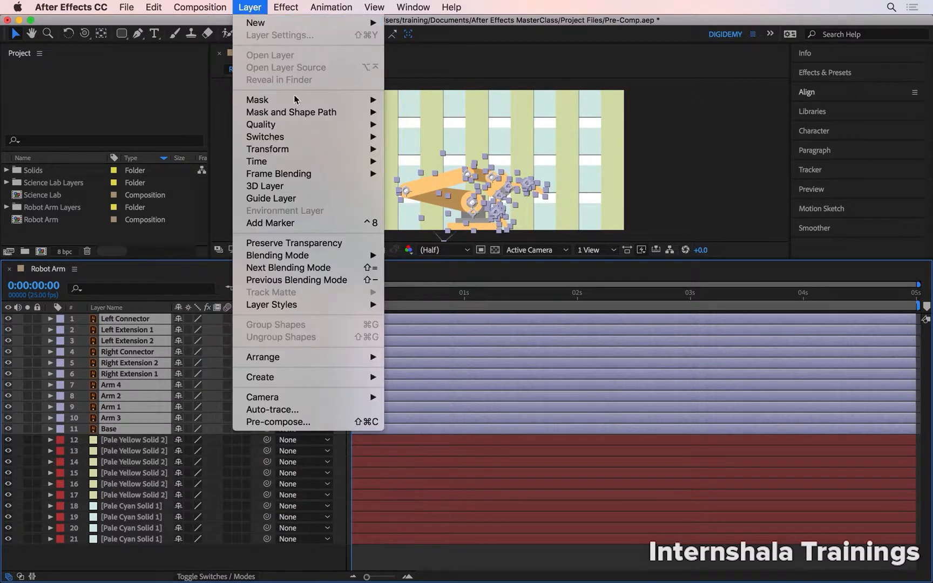
click(332, 426)
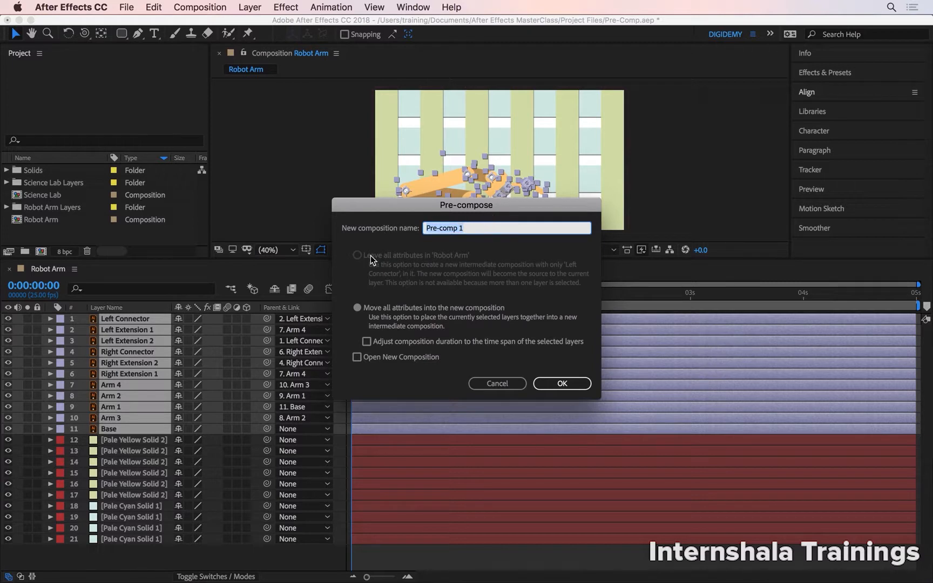
text(Robot Solo)
click(564, 383)
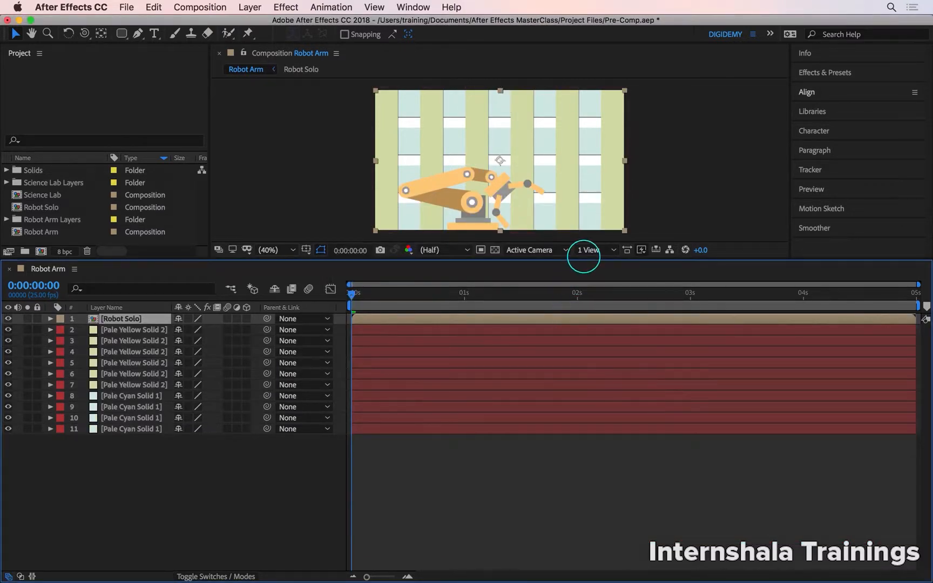
Move the Robot Solo layer slightly up and to the right so the whole robot base sits inside the frame
drag(584, 259, 558, 387)
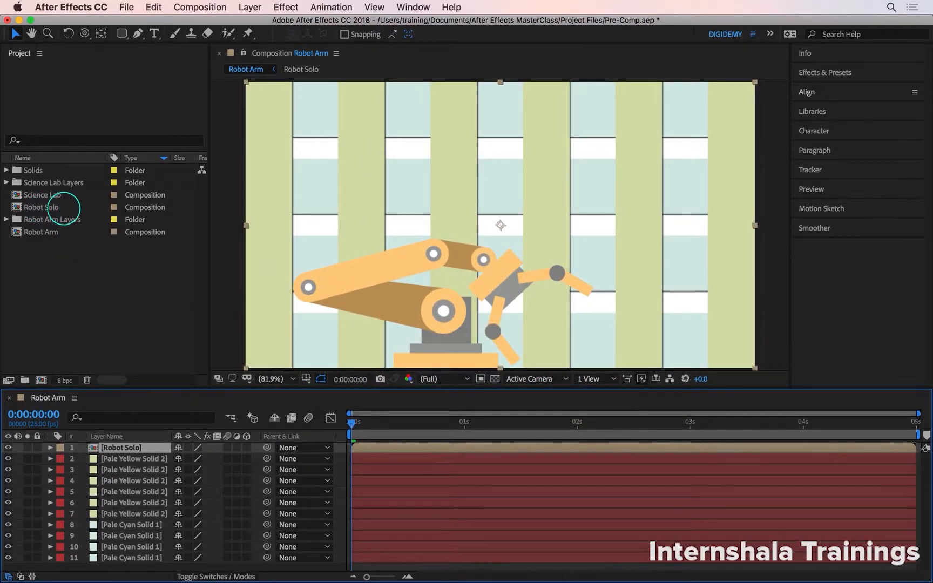
click(57, 208)
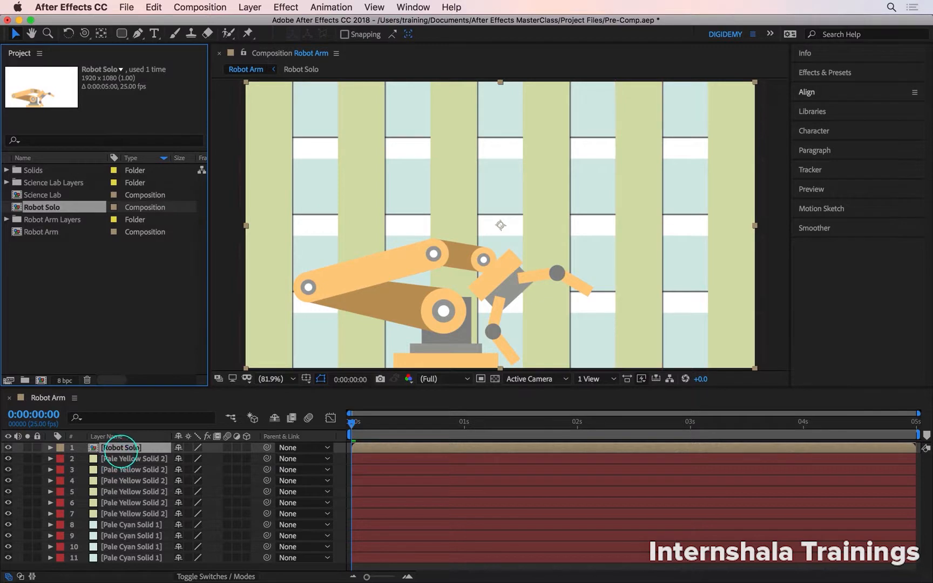
click(136, 442)
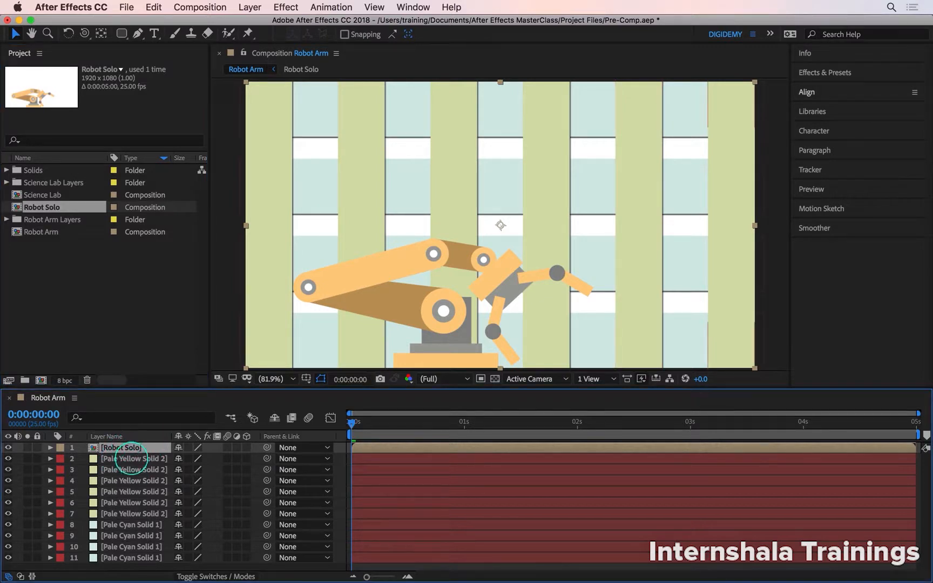
key(super+shift+a)
click(133, 448)
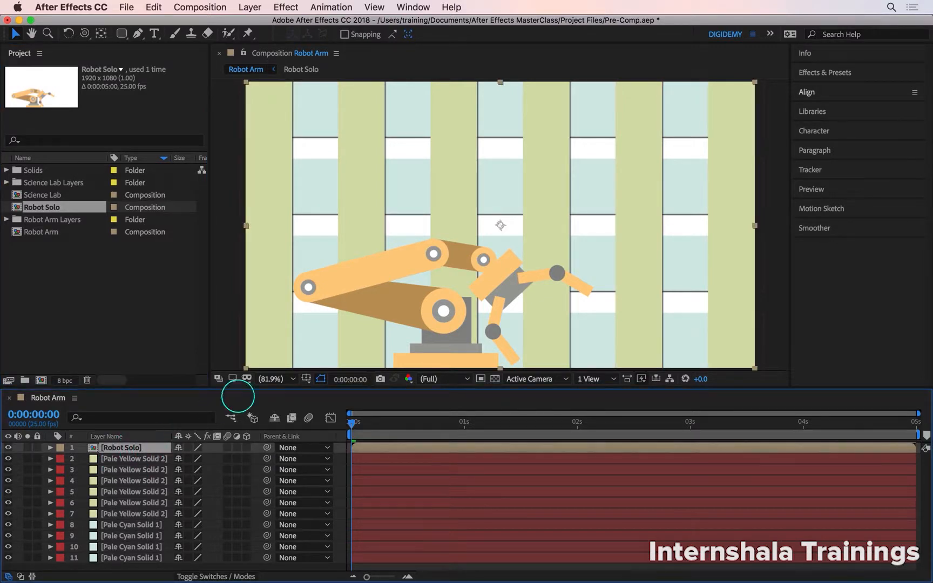
drag(402, 264, 381, 279)
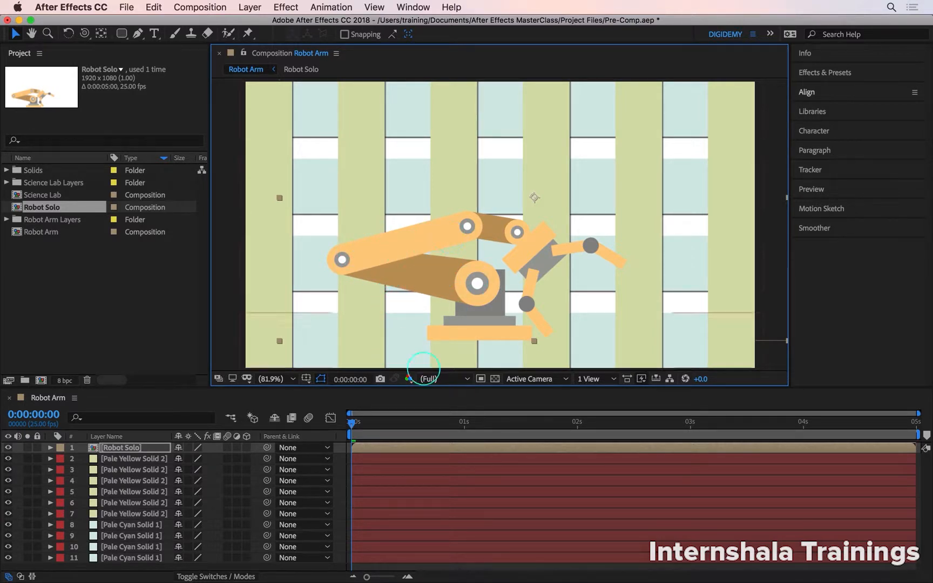
Fade in the Robot Solo layer by keyframing its opacity from 0% at 0:00:00:00 to 100% at 0:00:00:10
drag(354, 422, 333, 417)
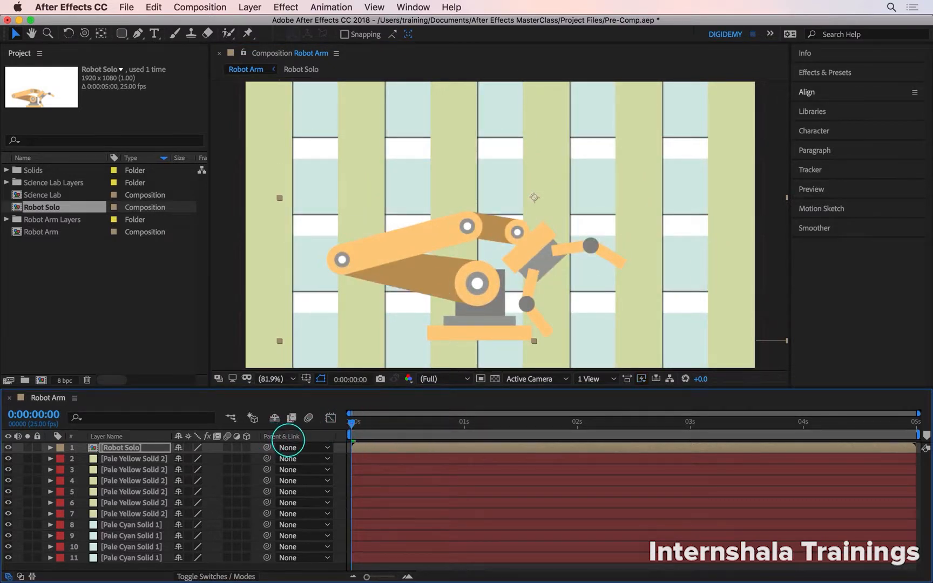
key(super+shift+a)
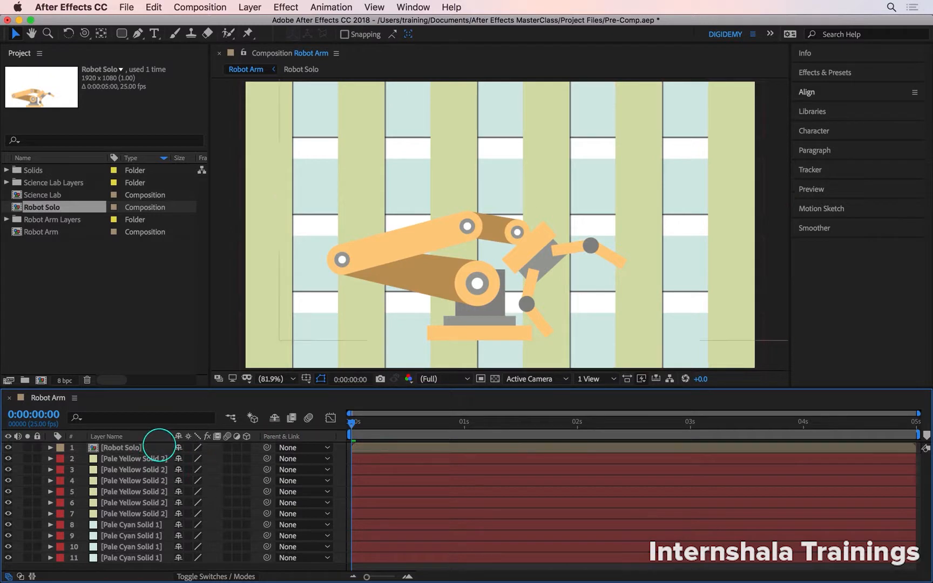
click(136, 448)
key(t)
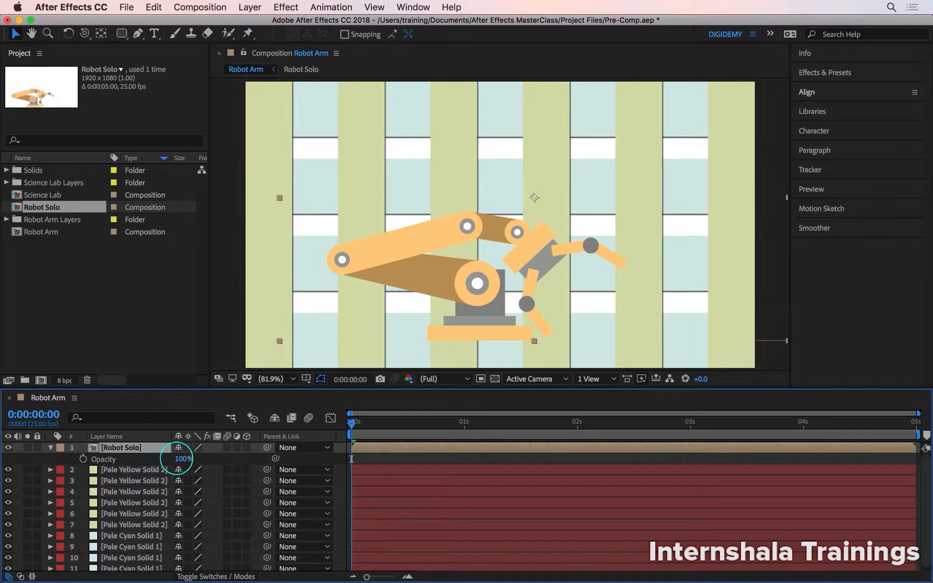
drag(181, 458, 52, 454)
click(83, 458)
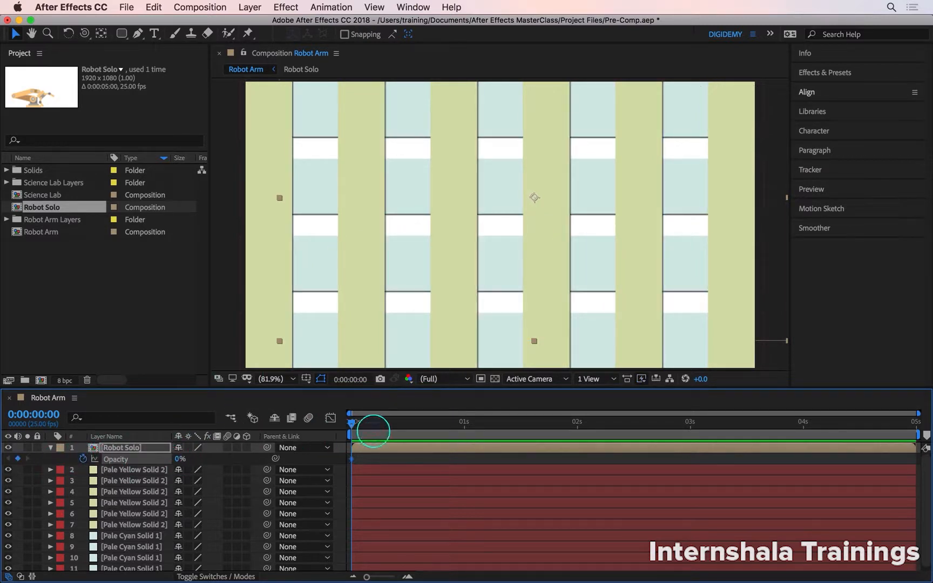
click(396, 423)
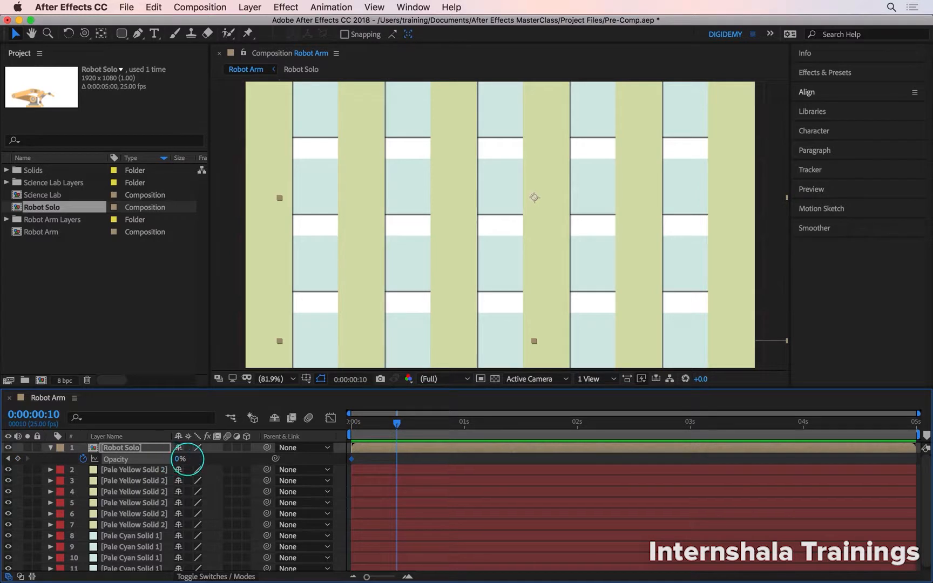
drag(188, 458, 333, 454)
drag(388, 422, 435, 410)
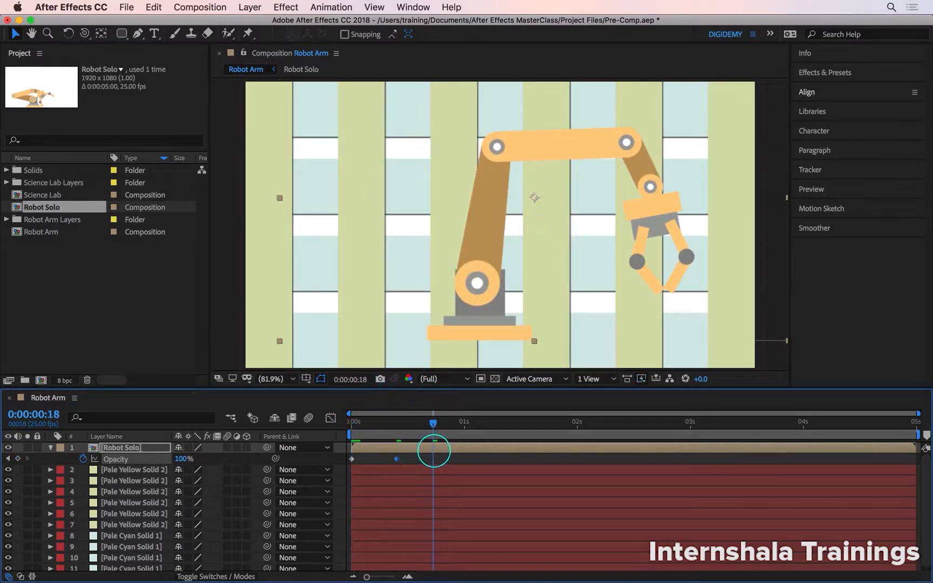
Inside the Robot Solo pre-comp, stretch all layers' rotation keyframes proportionally in time so the last ones fall at about 2.5 seconds
double_click(433, 448)
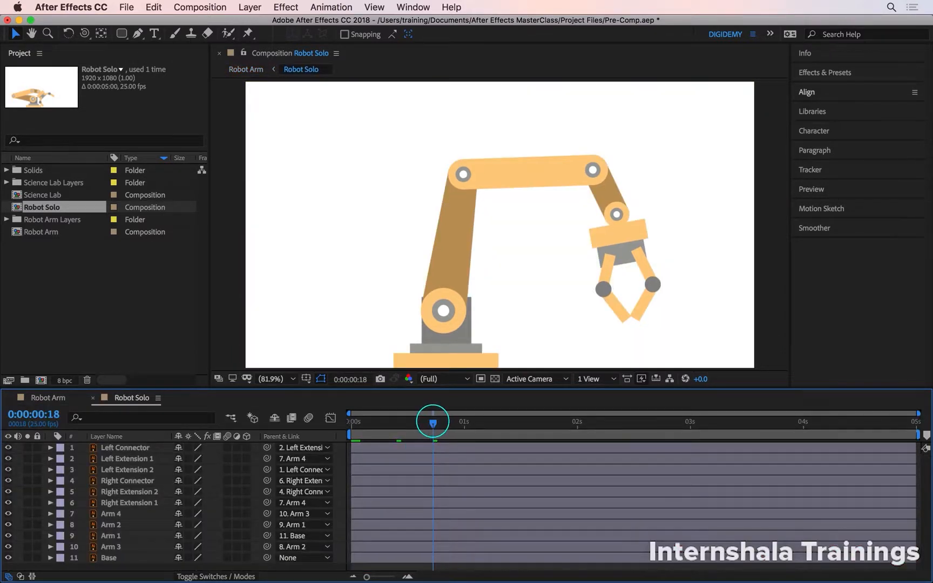
drag(432, 424, 378, 424)
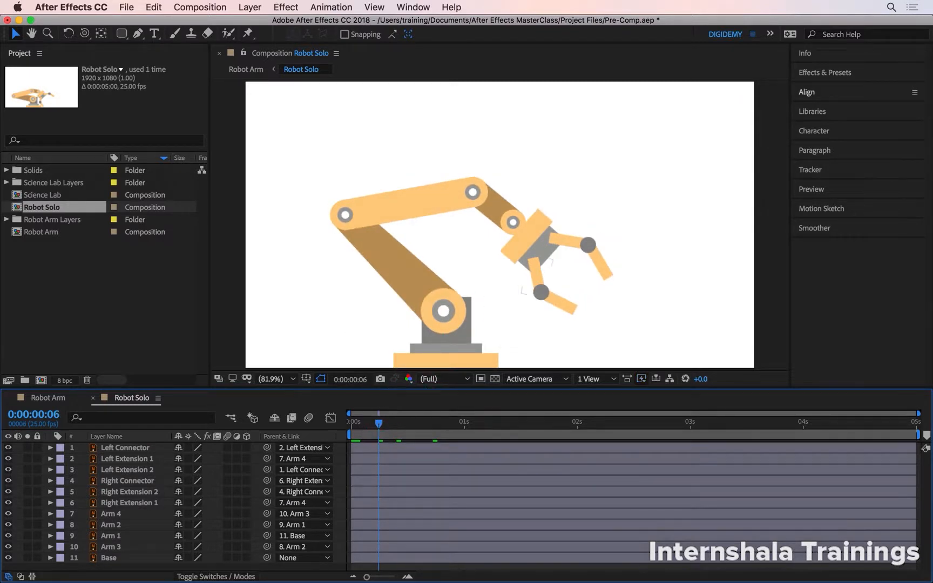
key(super+a)
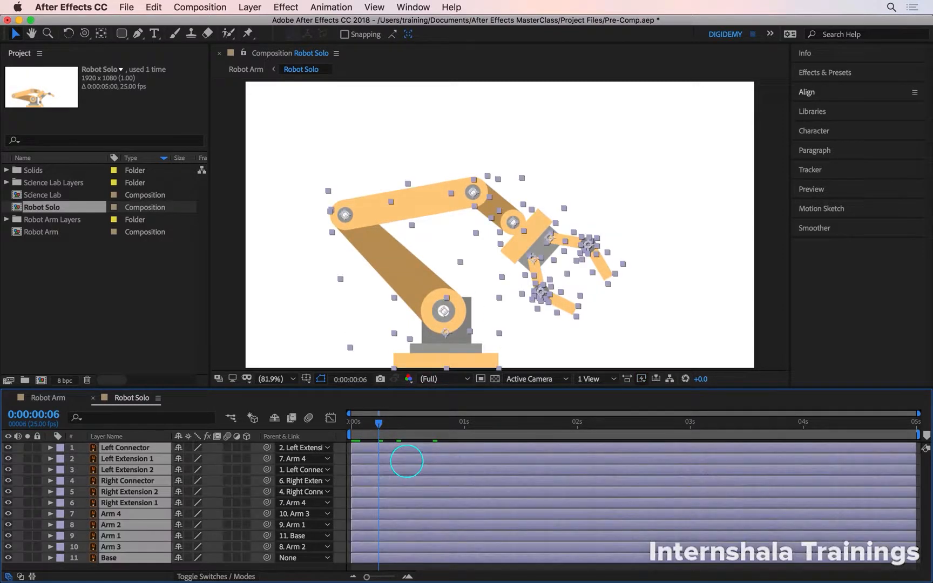
key(u)
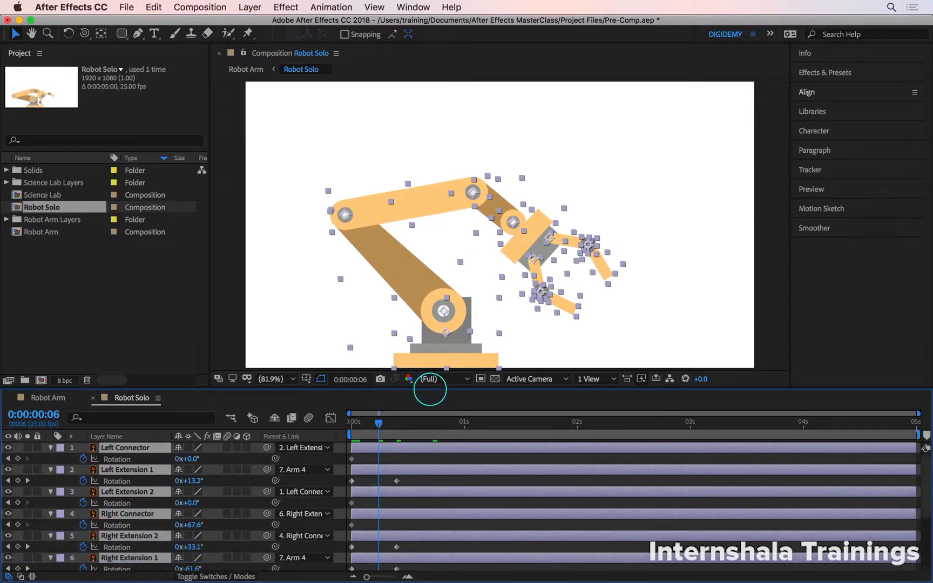
drag(436, 387, 432, 236)
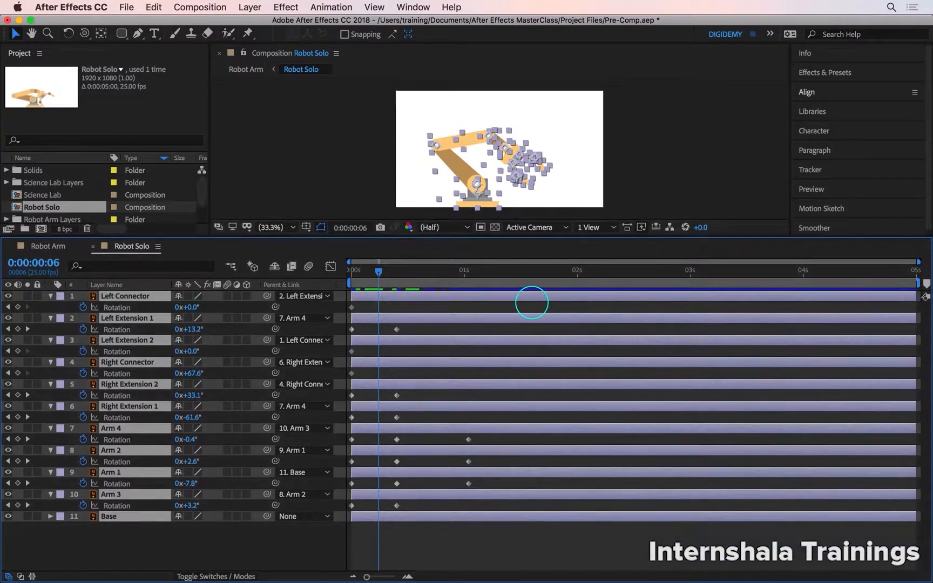
drag(535, 307, 330, 521)
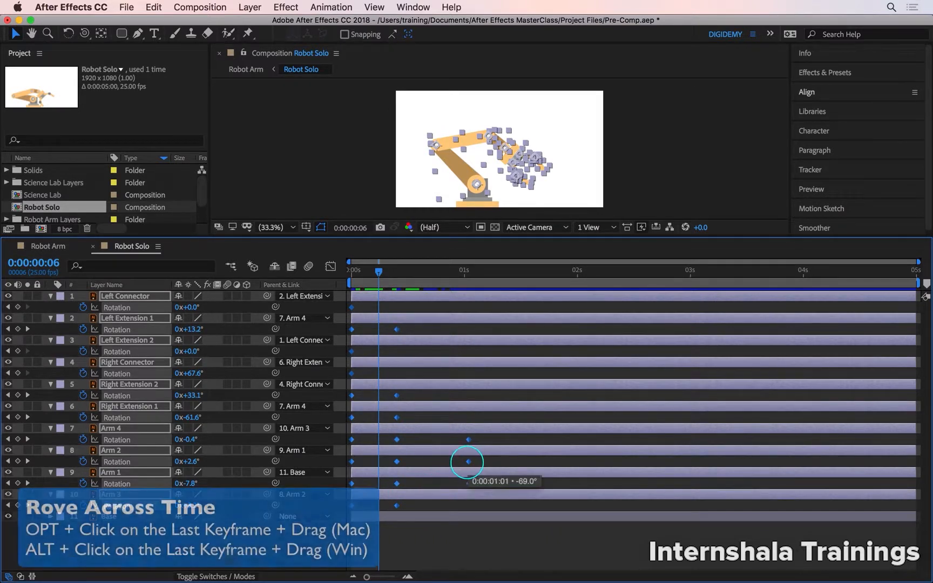
drag(468, 462, 639, 422)
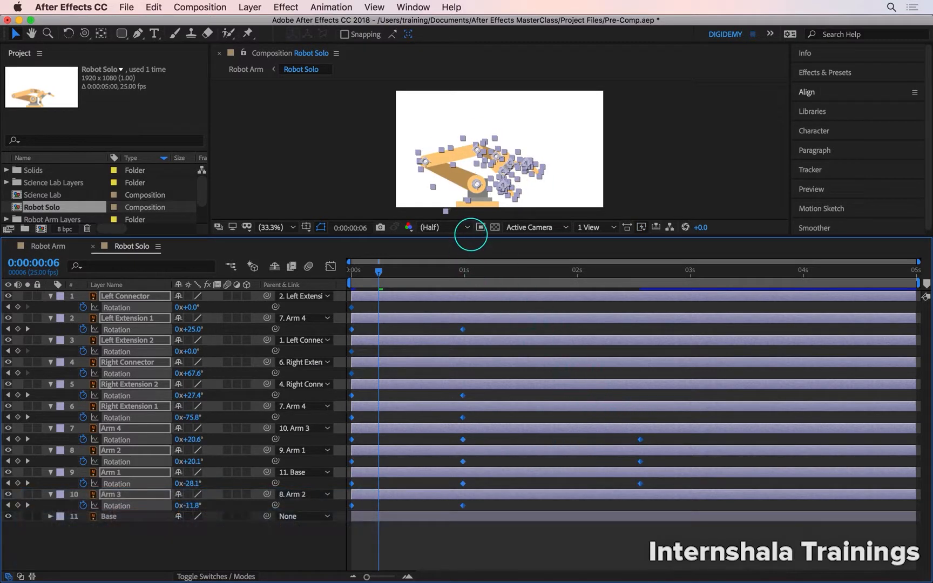
Preview the slowed animation in Robot Solo and play it from the first frame in the Robot Arm composition
drag(468, 235, 455, 371)
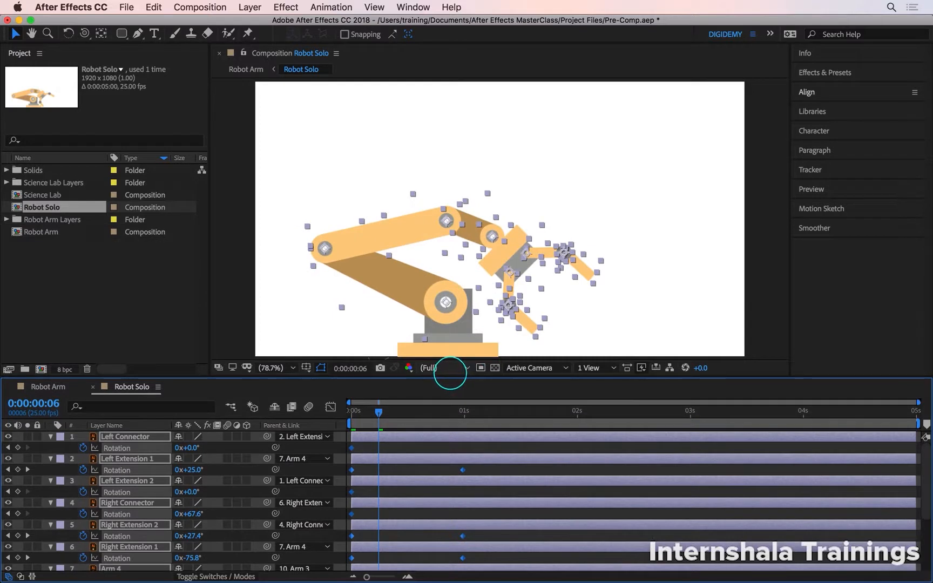
key(space)
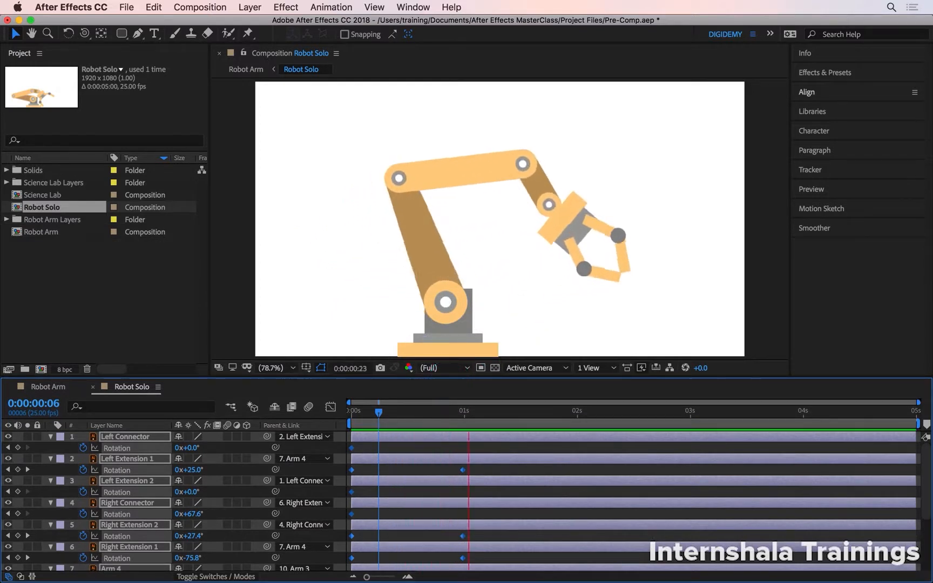
click(578, 414)
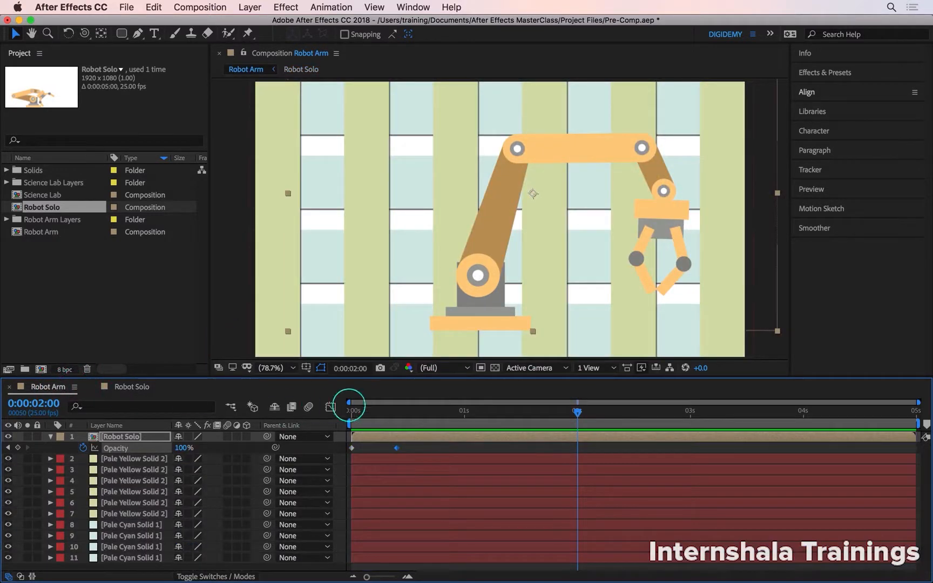
click(354, 410)
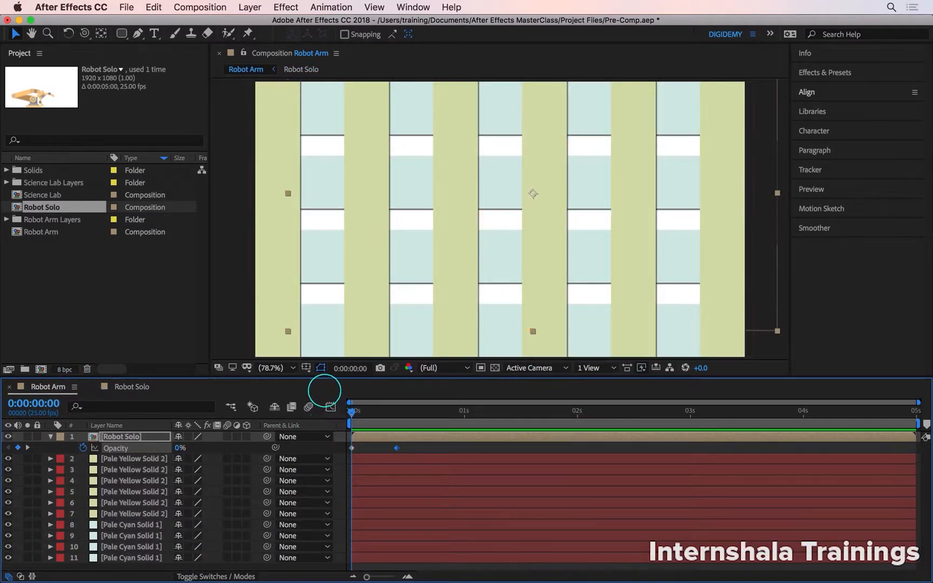
key(space)
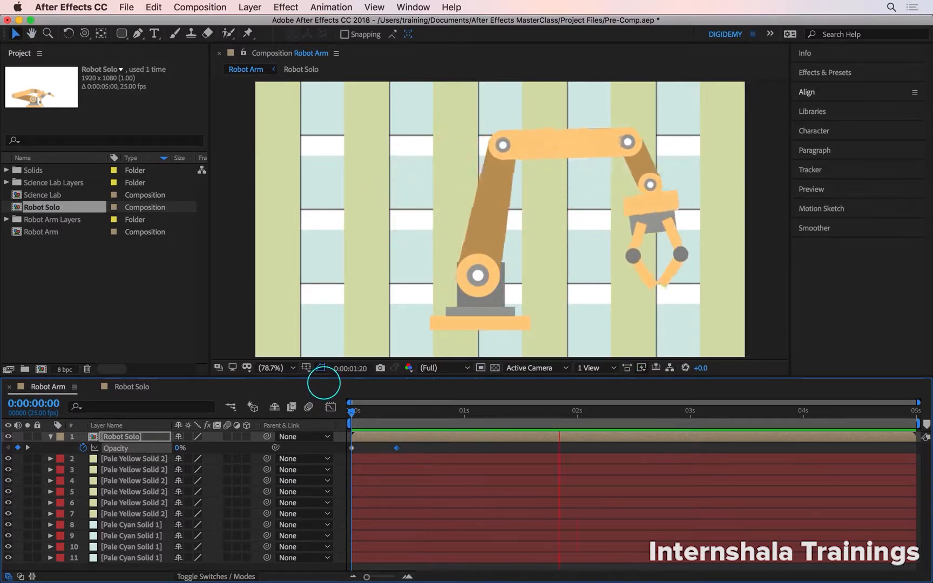
key(space)
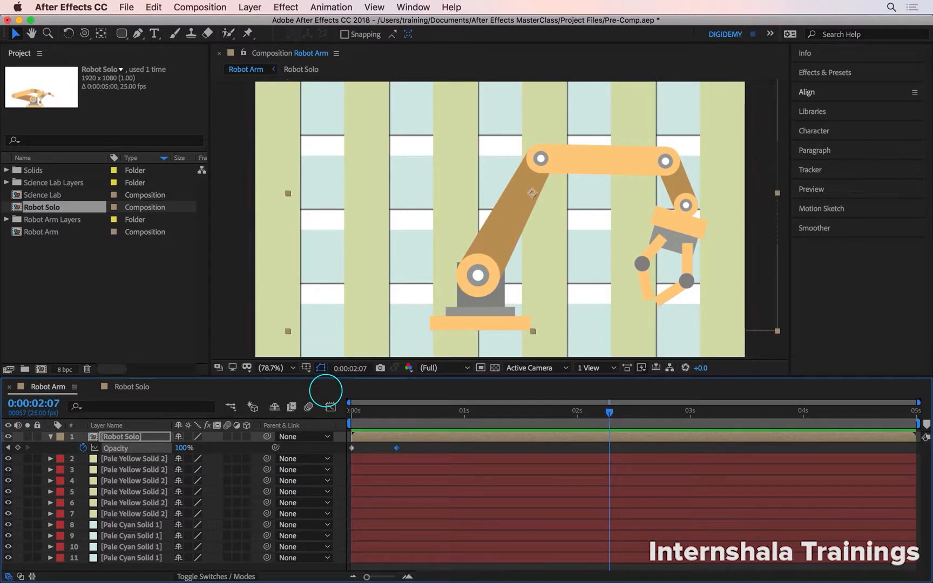
Try hiding the Base layer inside Robot Solo, check the change in the Robot Arm composition, and show Base again
click(134, 387)
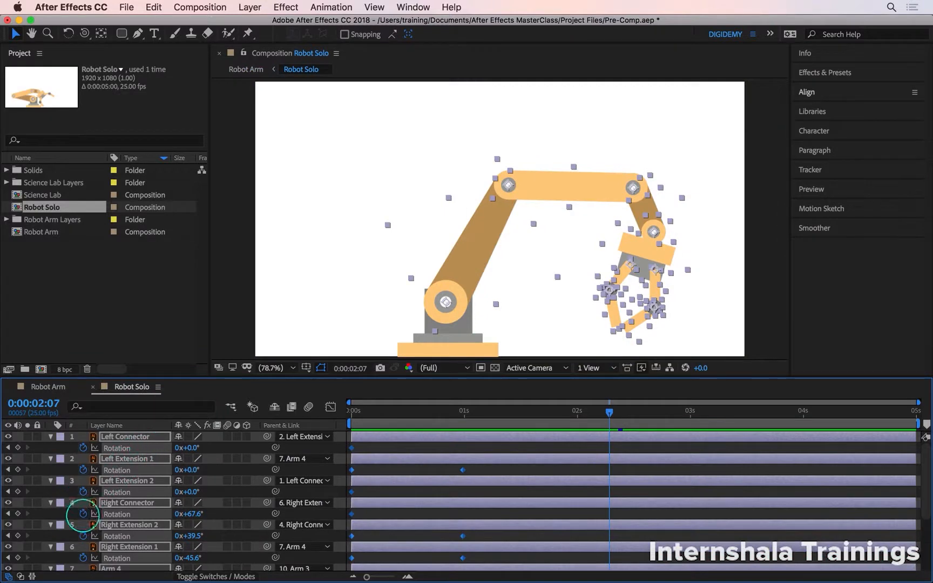
scroll(121, 502, down, 5)
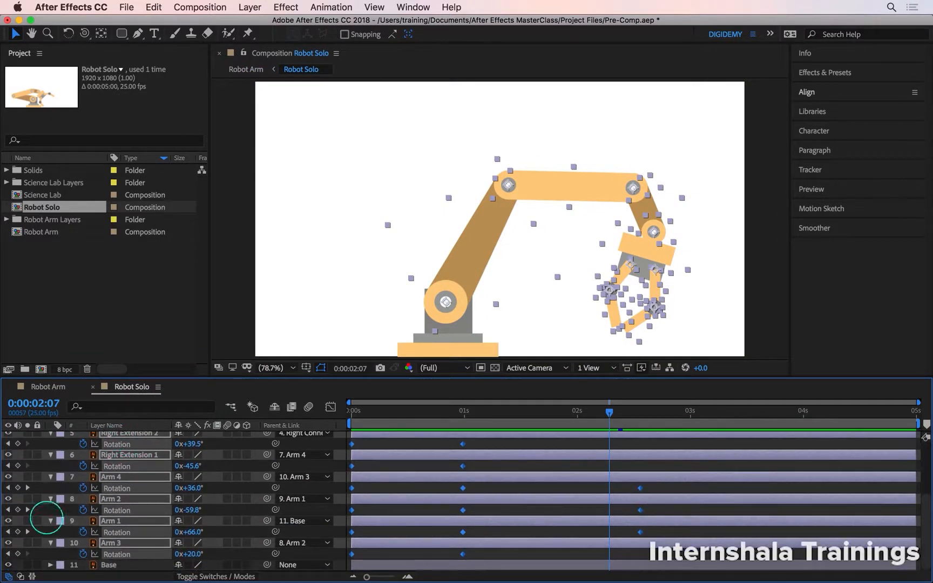
click(9, 564)
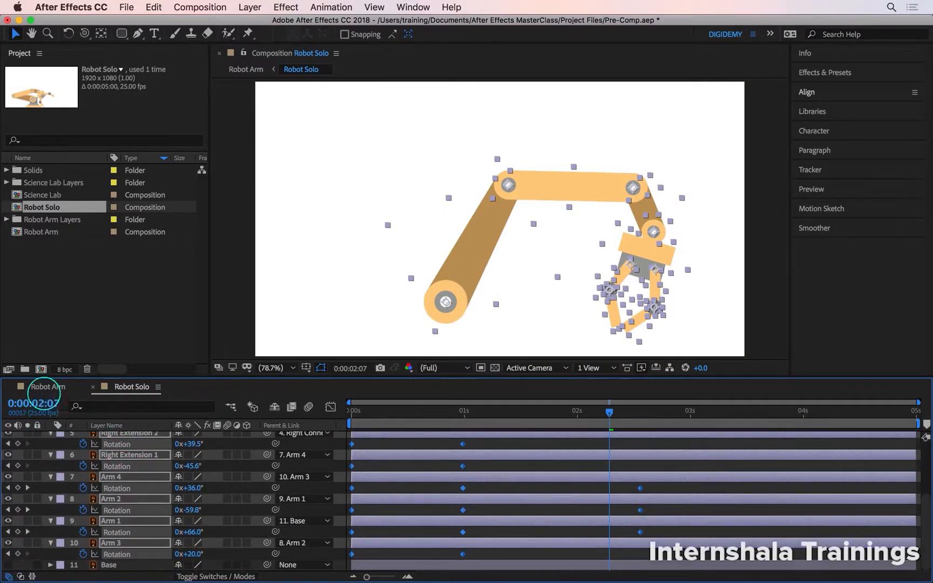
click(47, 386)
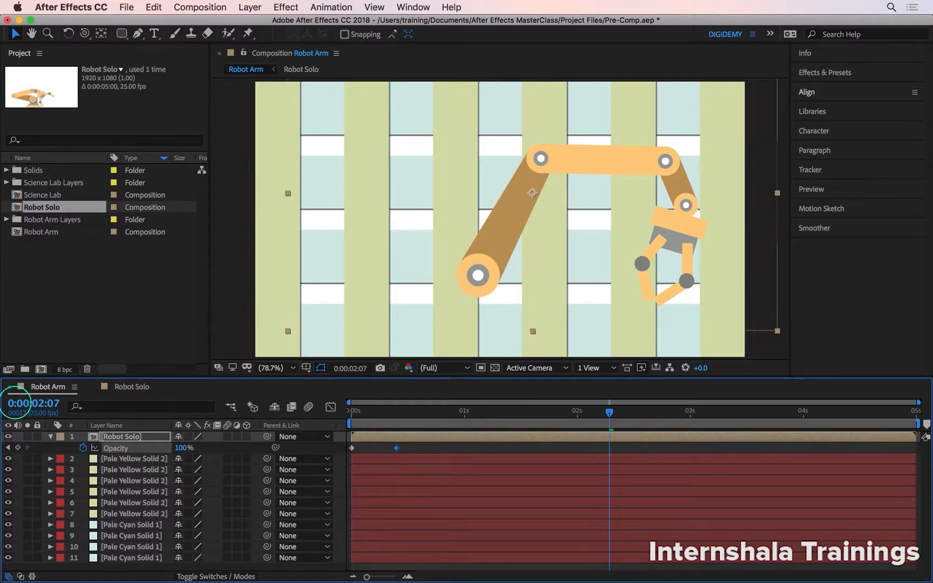
click(128, 387)
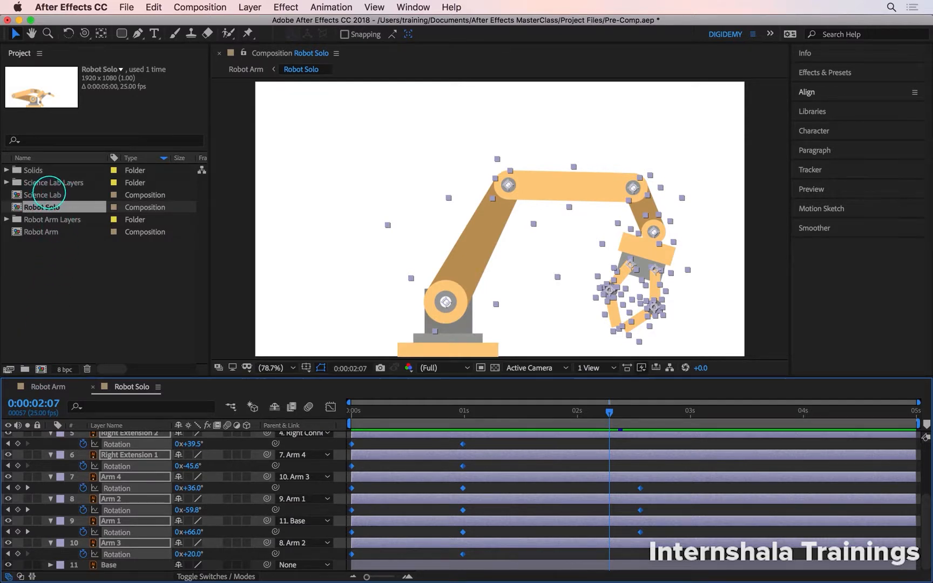
Open the Science Lab composition and add the Robot Solo composition to it as the topmost layer
double_click(47, 194)
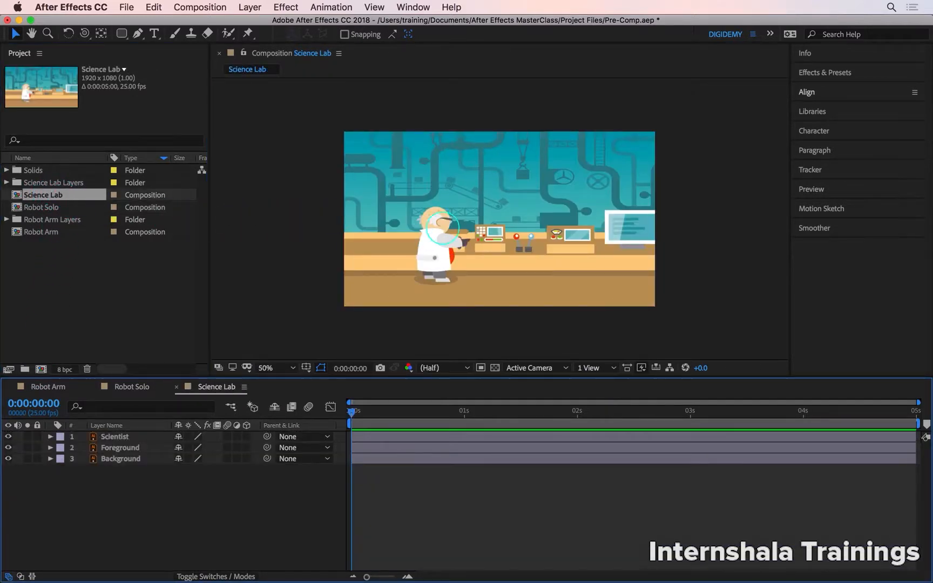
key(shift+slash)
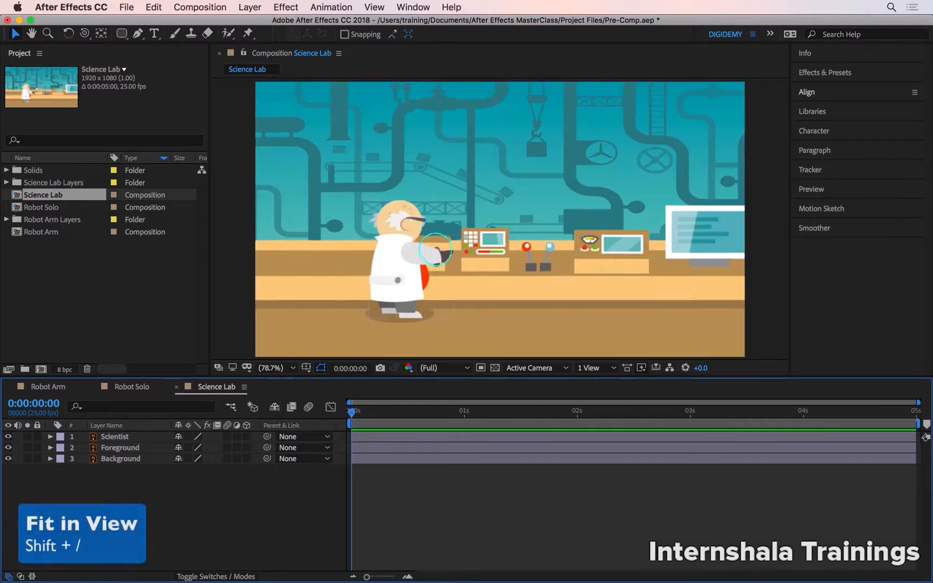
click(42, 207)
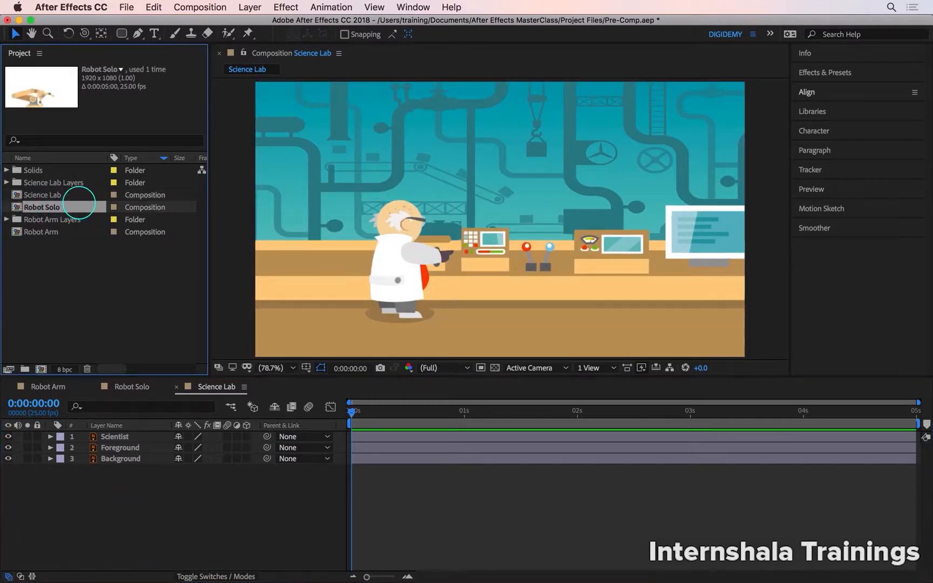
drag(39, 207, 471, 145)
key(comma)
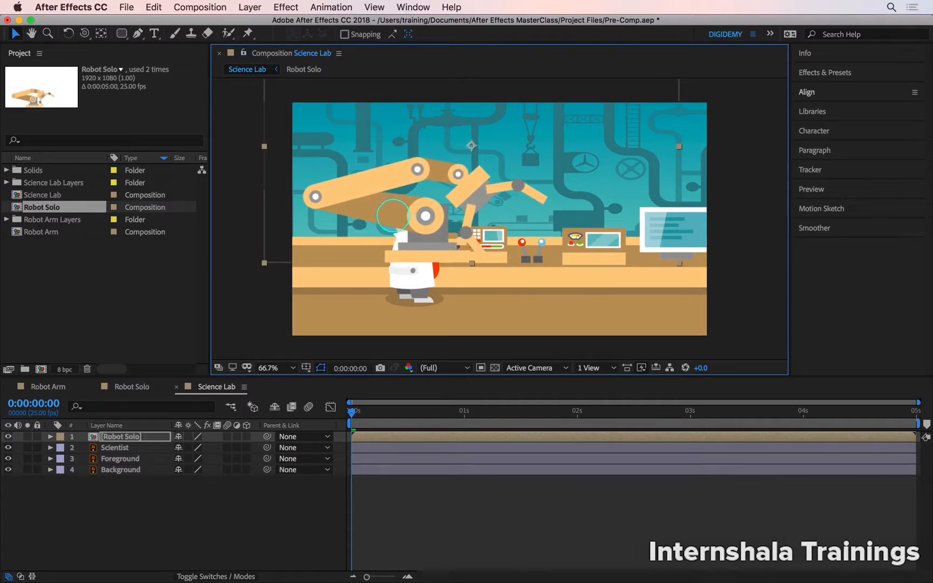
Scale the Robot Solo layer to 58% and move it so the robot's base stands on the counter behind the scientist
key(s)
drag(213, 447, 190, 448)
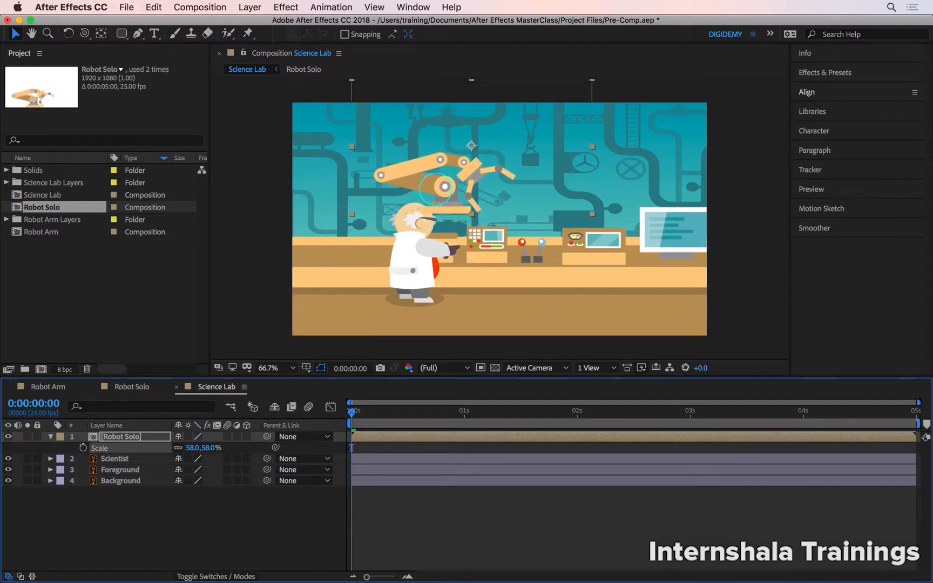
drag(447, 185, 373, 234)
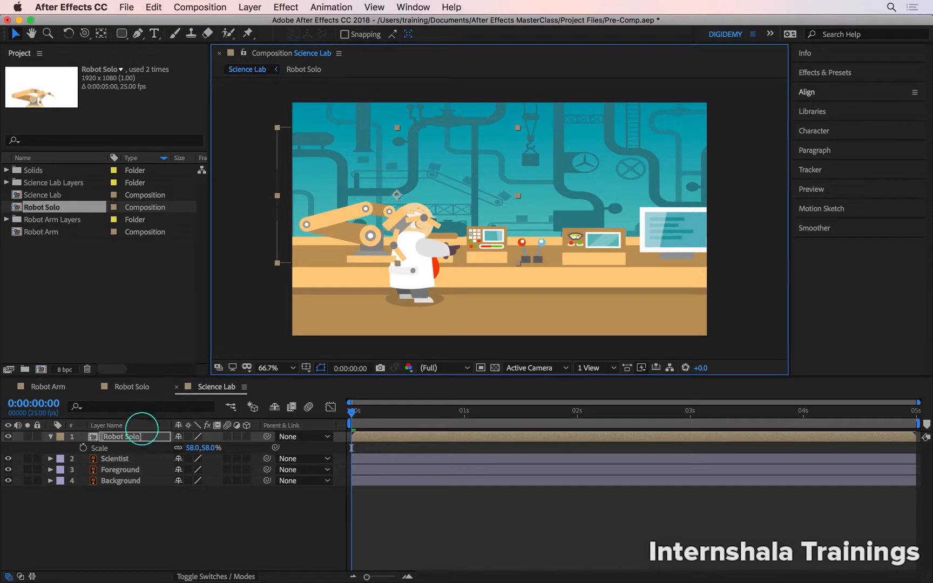
Place the Robot Solo layer directly below the Scientist layer and preview the Science Lab animation, stopping at 0:00:02:22
drag(133, 437, 138, 464)
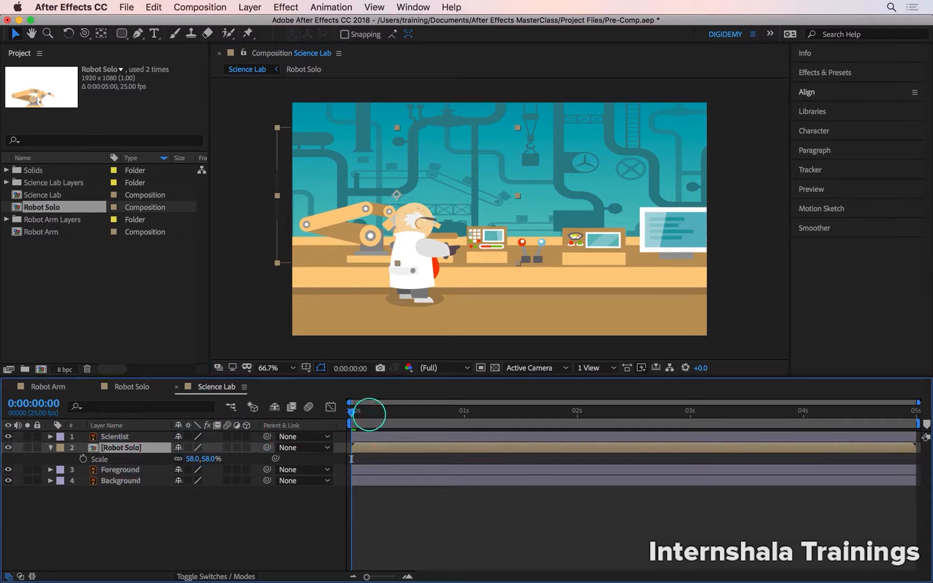
click(239, 492)
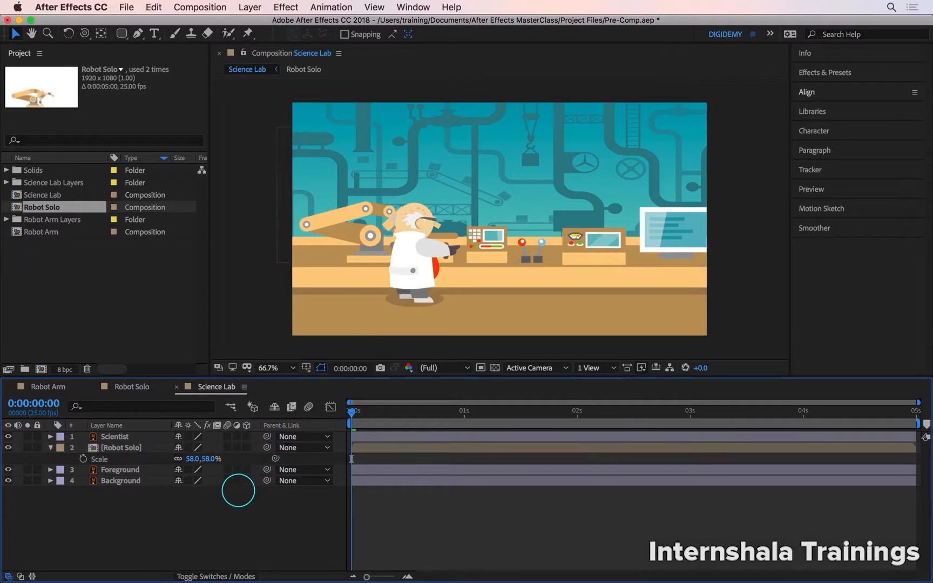
key(space)
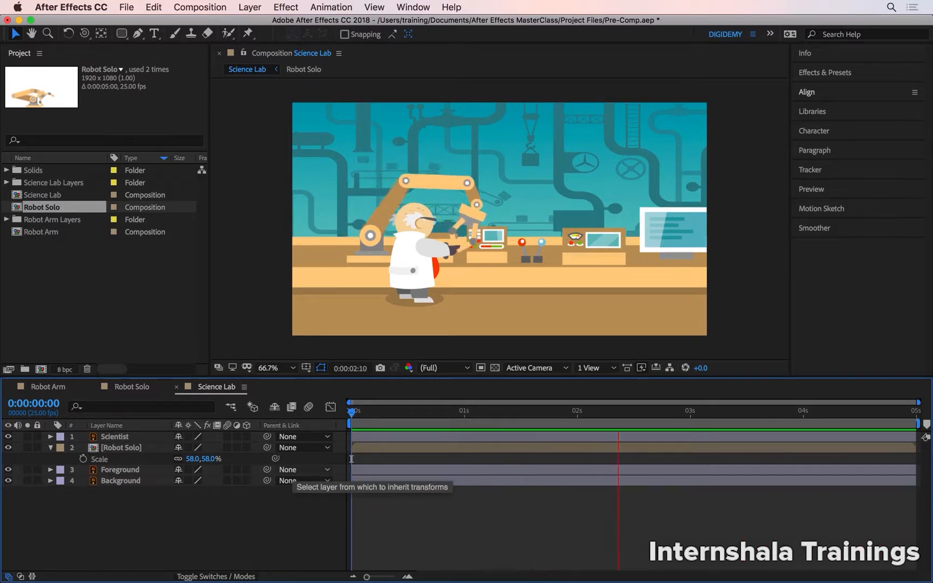
drag(352, 459, 676, 458)
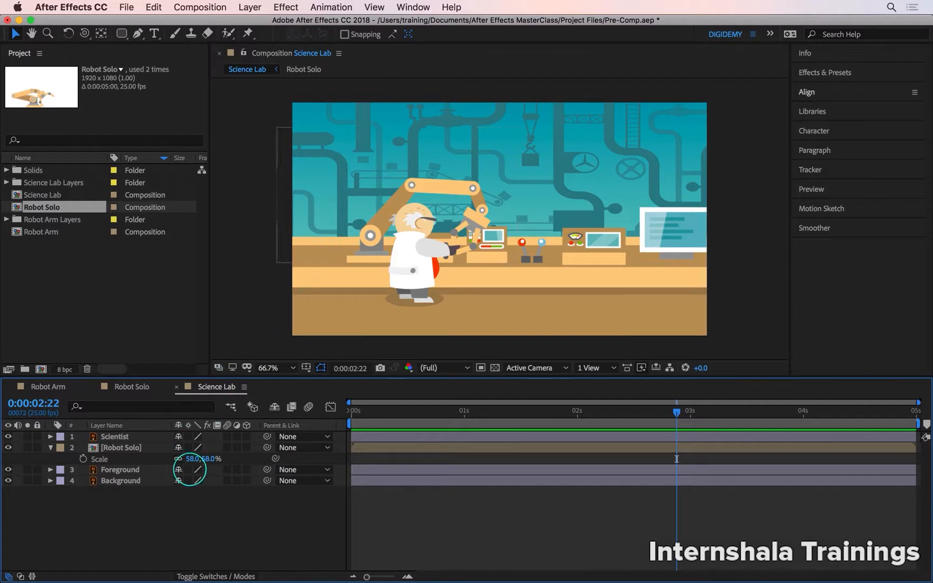
Pre-compose all four Science Lab layers into a new composition named Lab with Robot, moving all attributes into it
click(123, 479)
drag(131, 485, 84, 399)
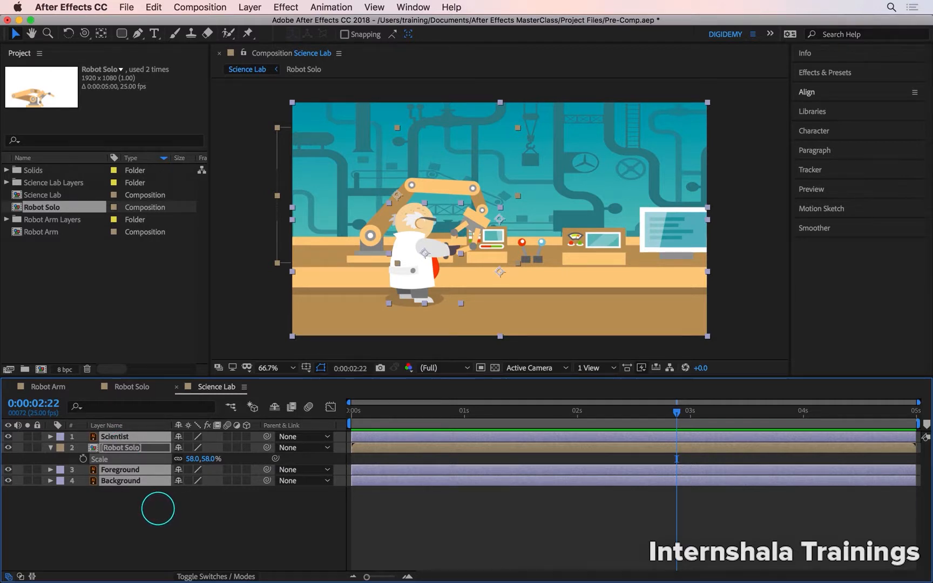
key(super+shift+c)
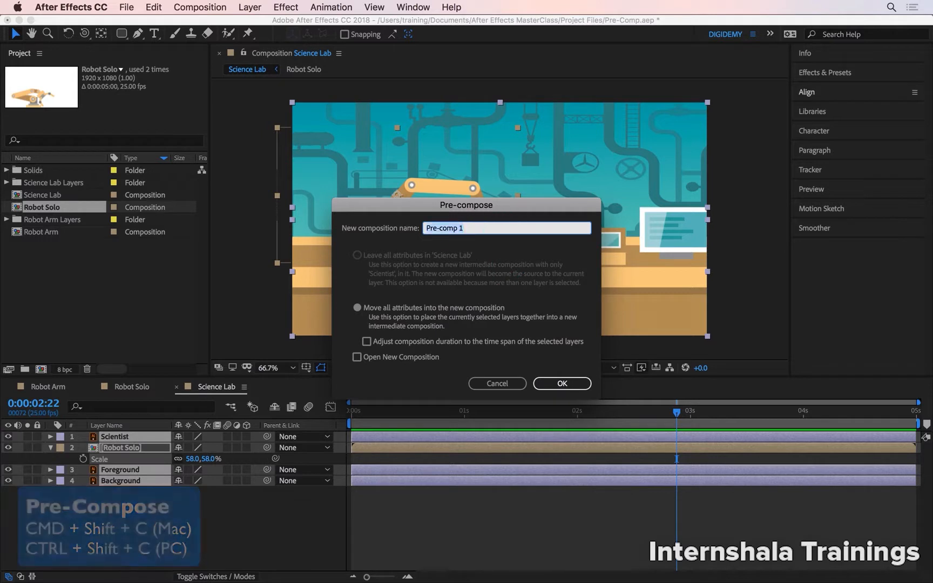
text(Lab with Robot)
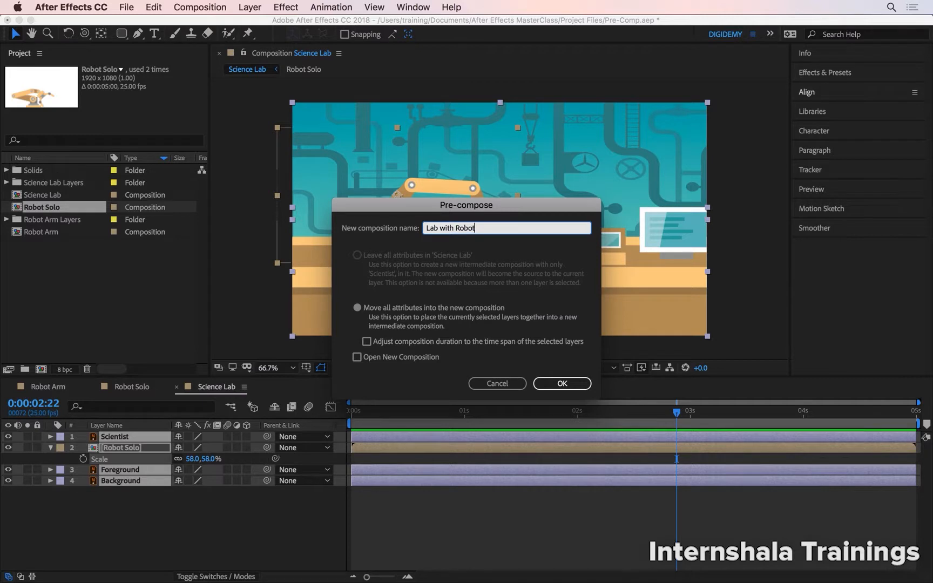
key(Return)
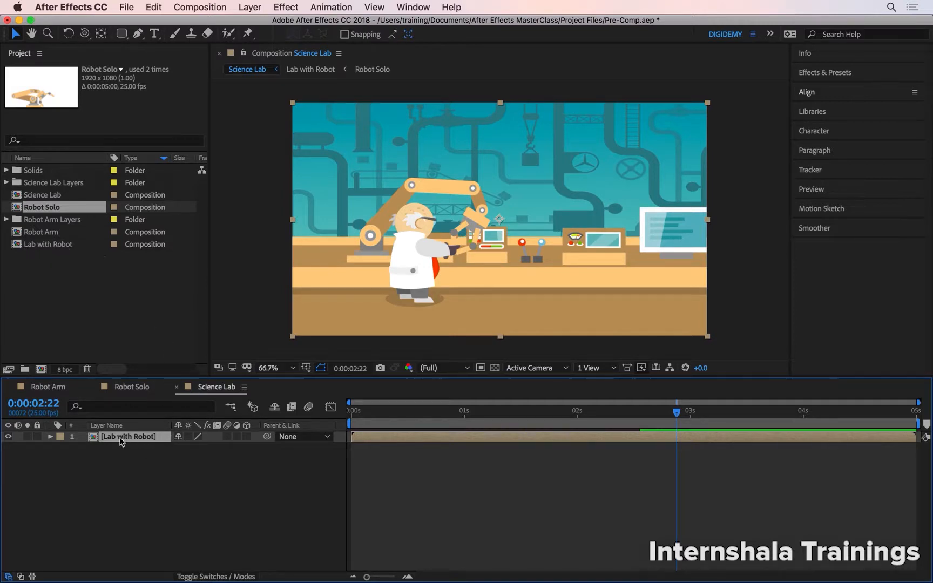
Fade in the Lab with Robot layer by keyframing its opacity from 0% at 0:00:00:00 to 100% at 0:00:00:14
click(50, 437)
drag(389, 414, 256, 438)
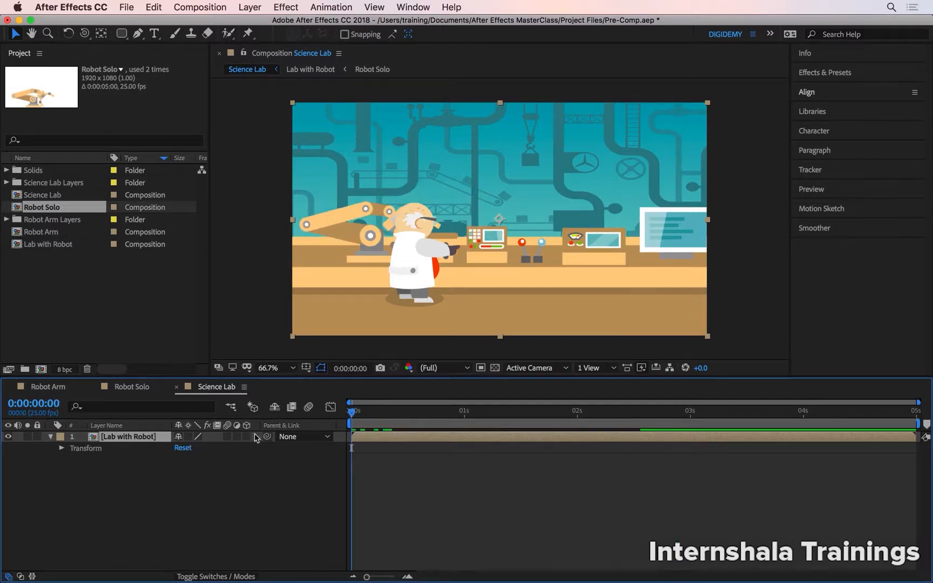
click(61, 449)
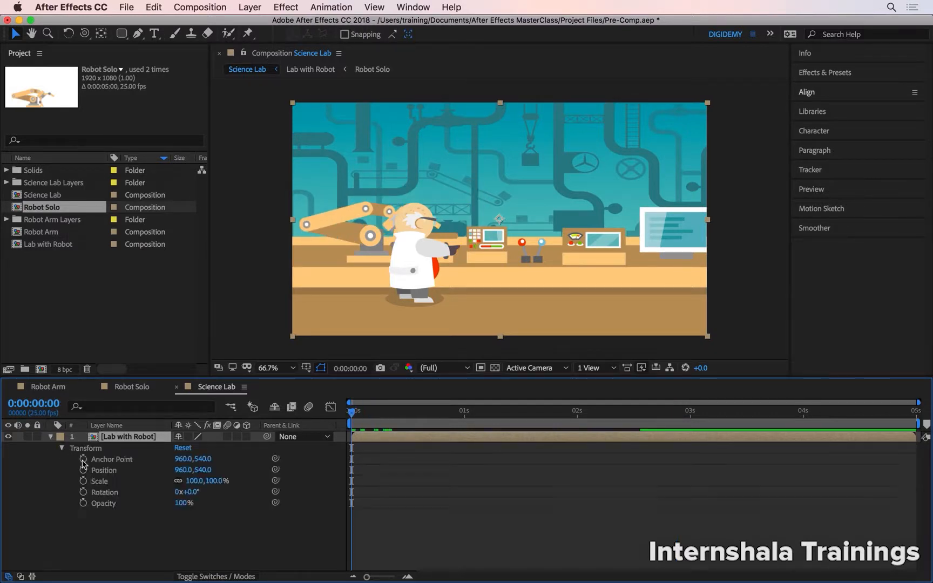
click(83, 503)
drag(184, 503, 128, 488)
click(406, 415)
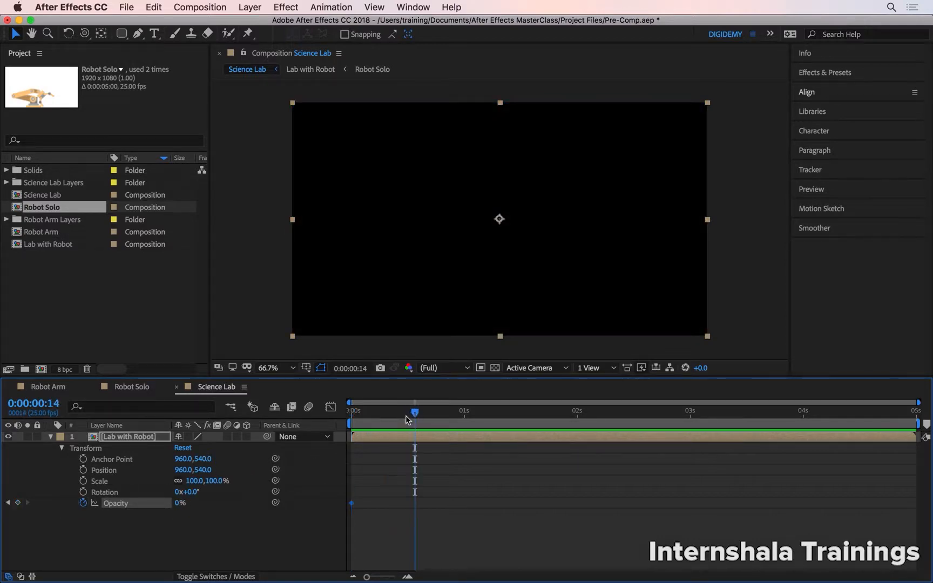
drag(178, 504, 303, 495)
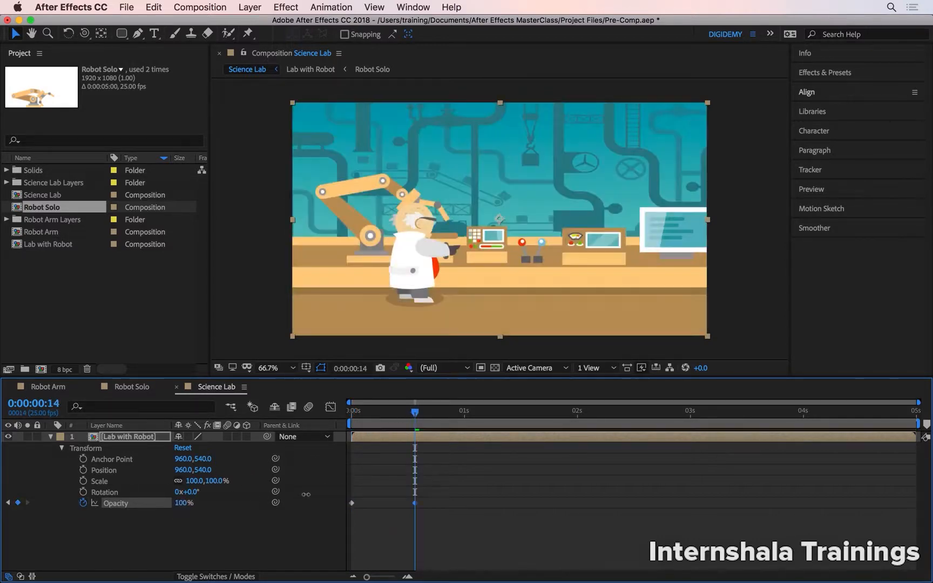
Play the Science Lab fade-in from the first frame and stop the playback at 0:00:03:10
key(Home)
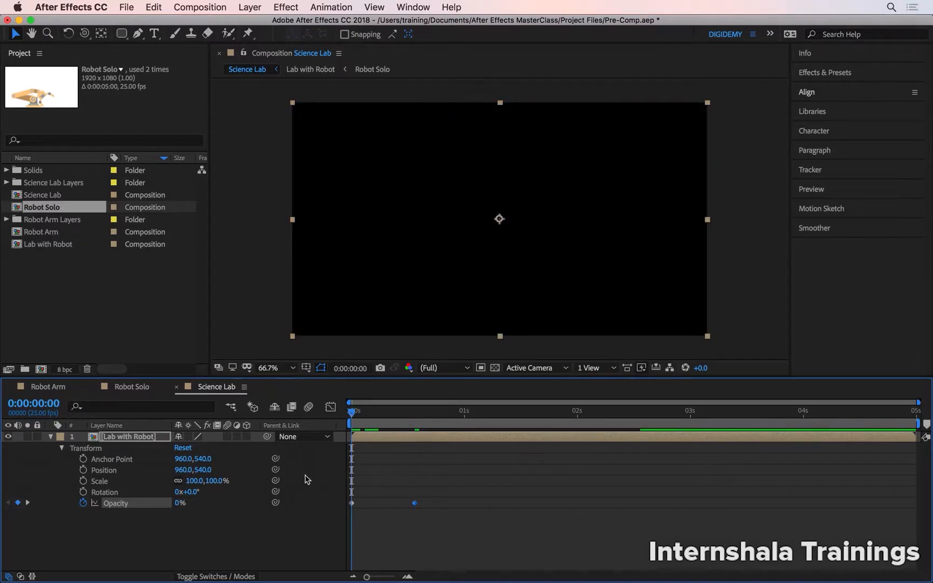
key(space)
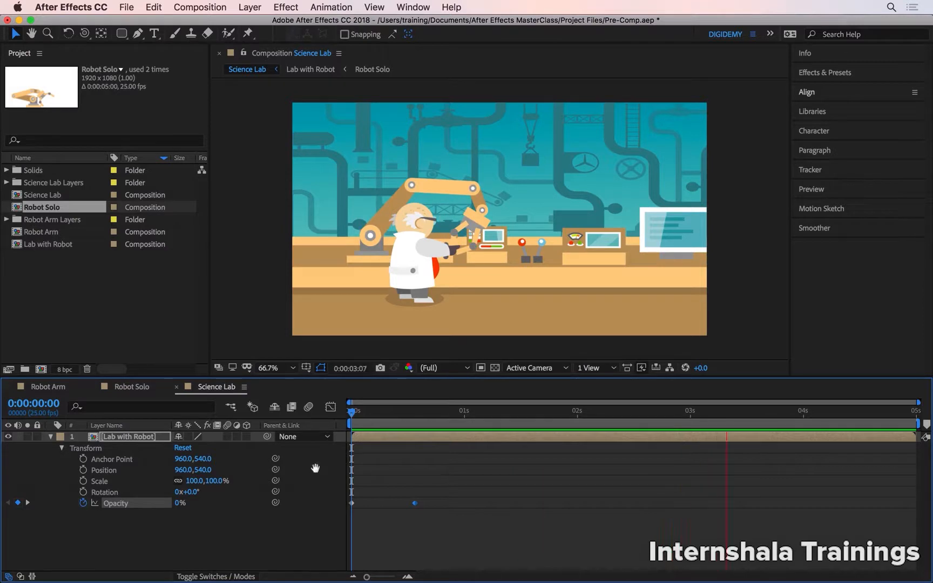
key(space)
Fade out Lab with Robot by pasting copies of both opacity keyframes at 0:00:03:10 and time-reversing them, and preview from the first frame
drag(438, 498, 342, 507)
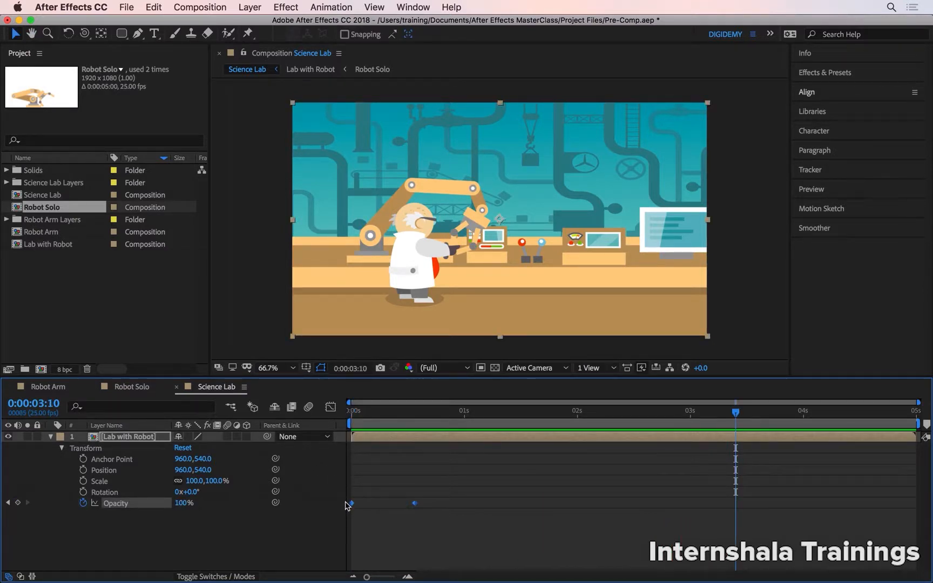
key(super+v)
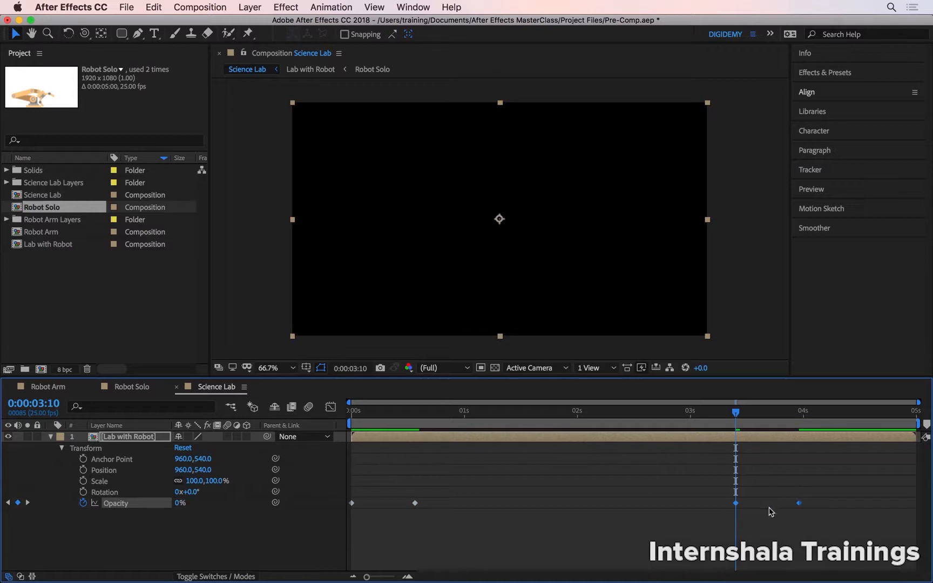
right_click(736, 506)
mouse_move(772, 567)
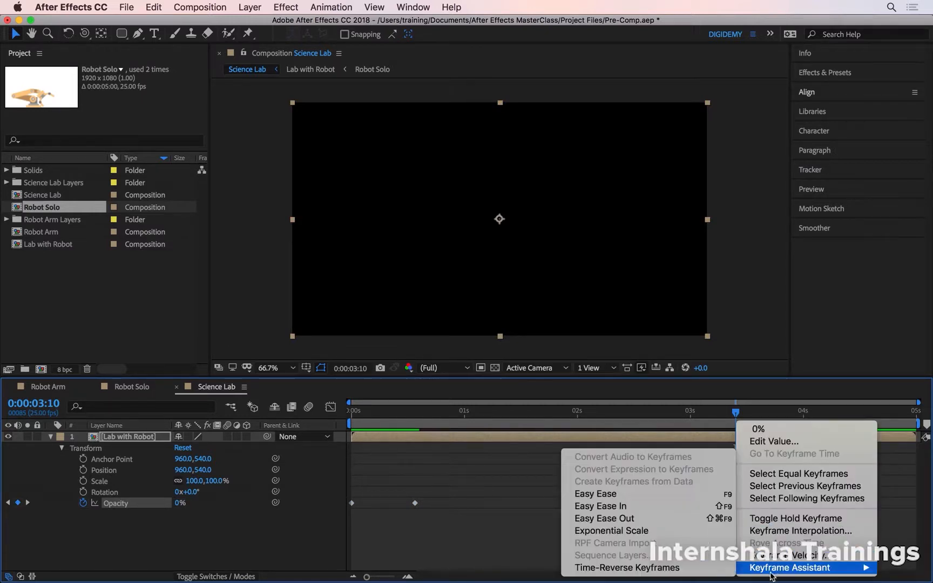
click(720, 568)
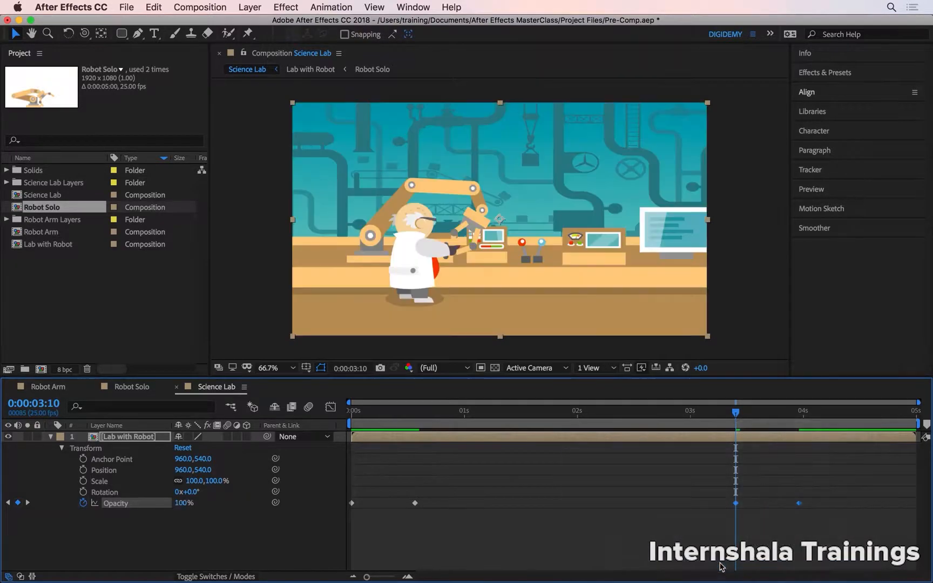
key(Home)
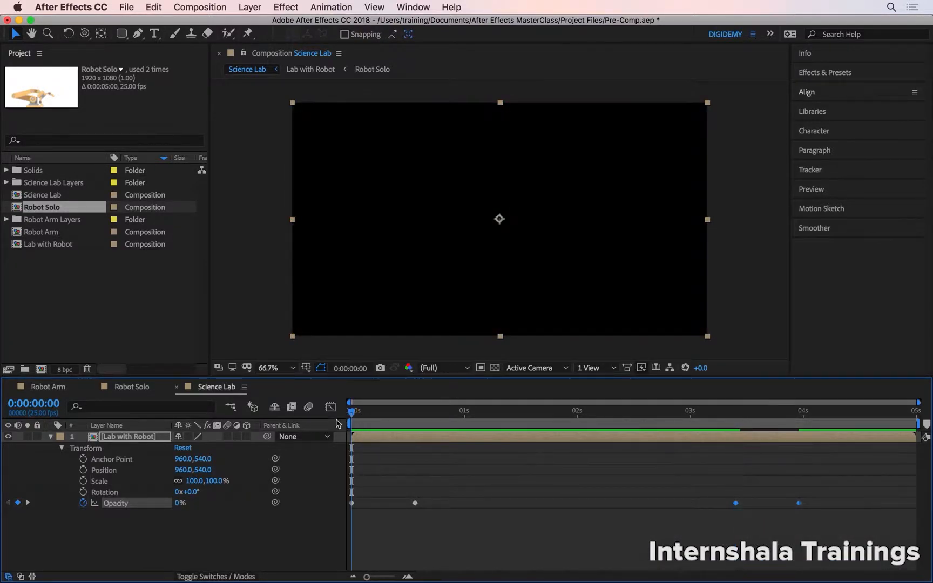
key(space)
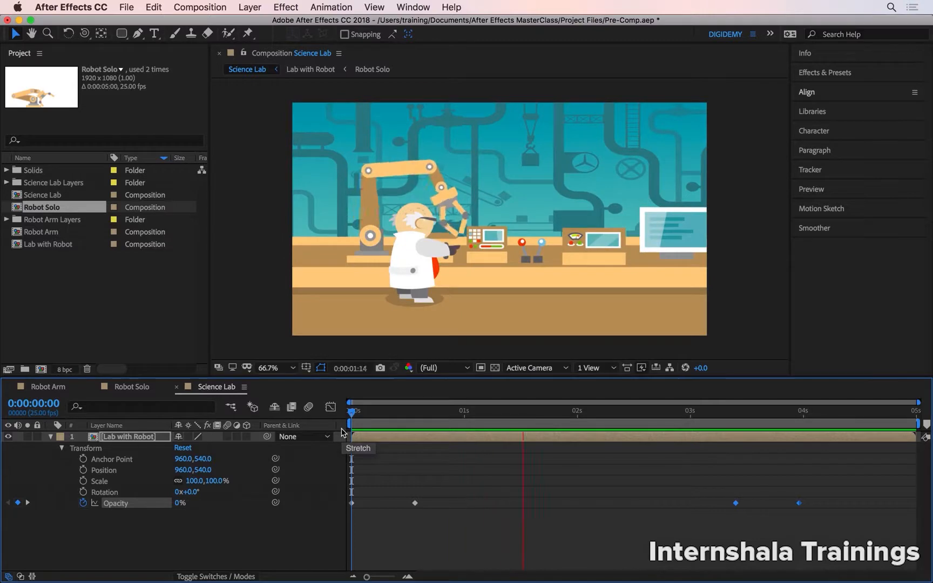